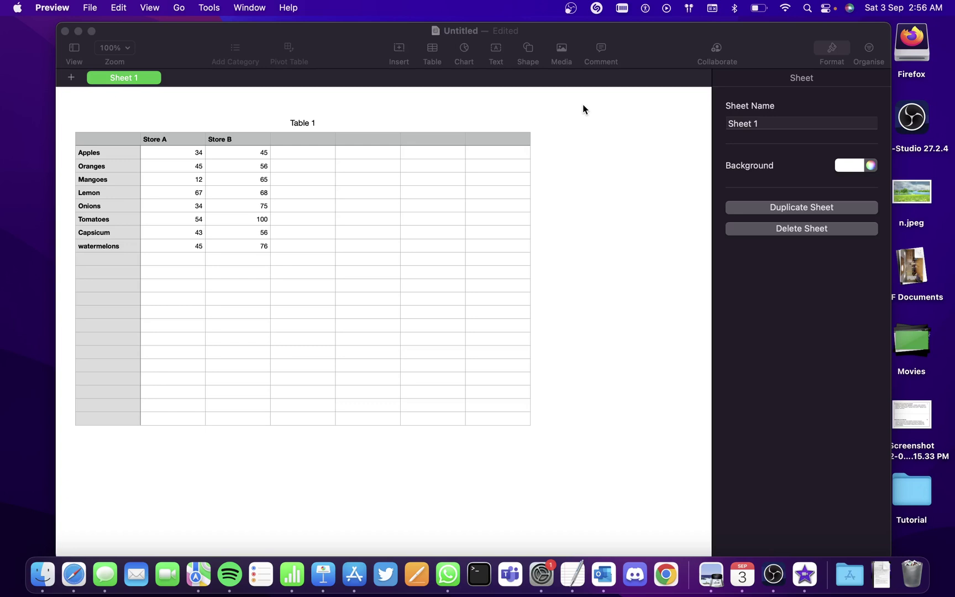
Bring Numbers to the front and select the Store A and Store B cells of the fruit table.
{"action": "left_click", "coordinate": [396, 25]}
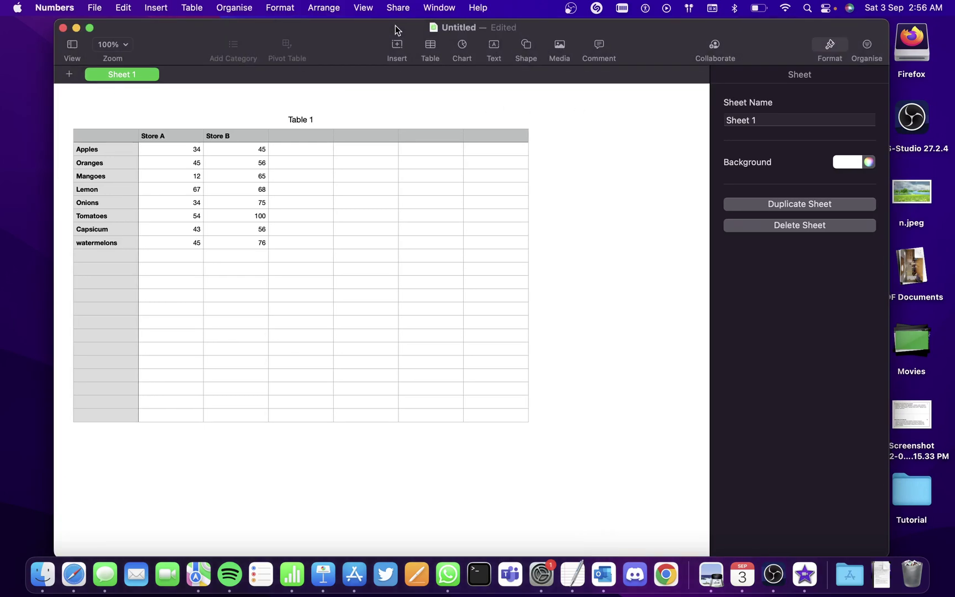
{"action": "left_click", "coordinate": [326, 224]}
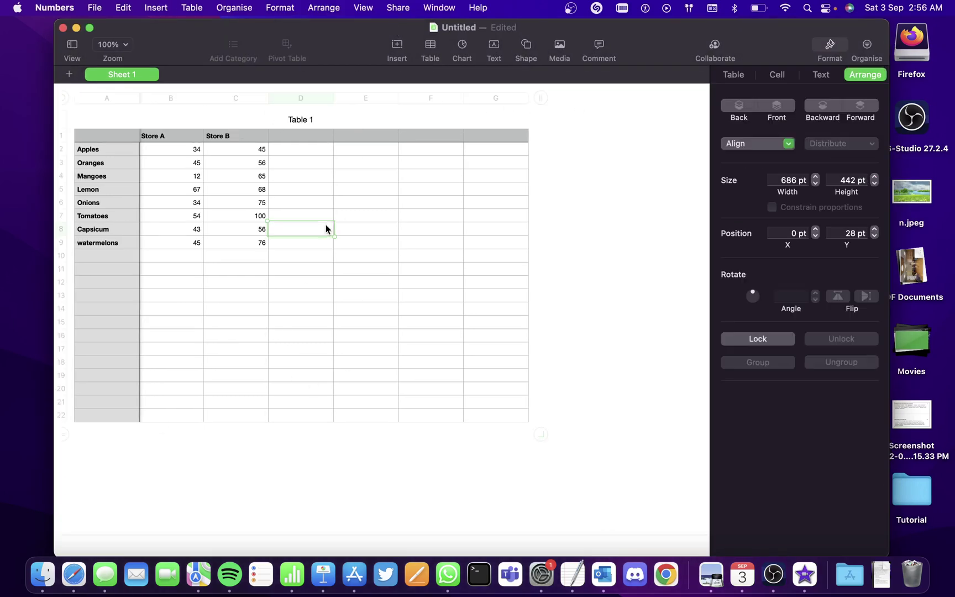
{"action": "left_click", "coordinate": [168, 161]}
{"action": "left_click", "coordinate": [163, 135]}
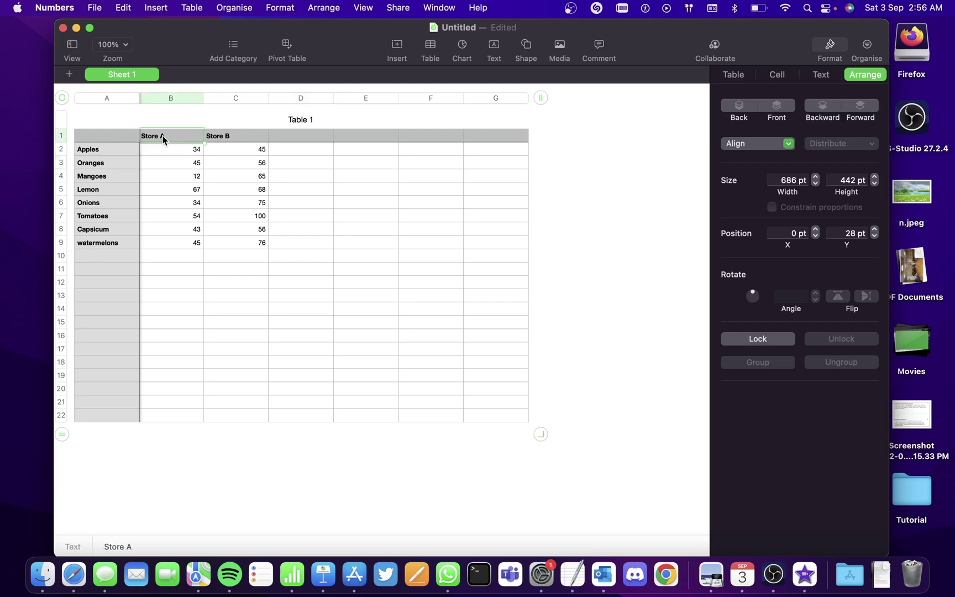
{"action": "left_click", "coordinate": [120, 150]}
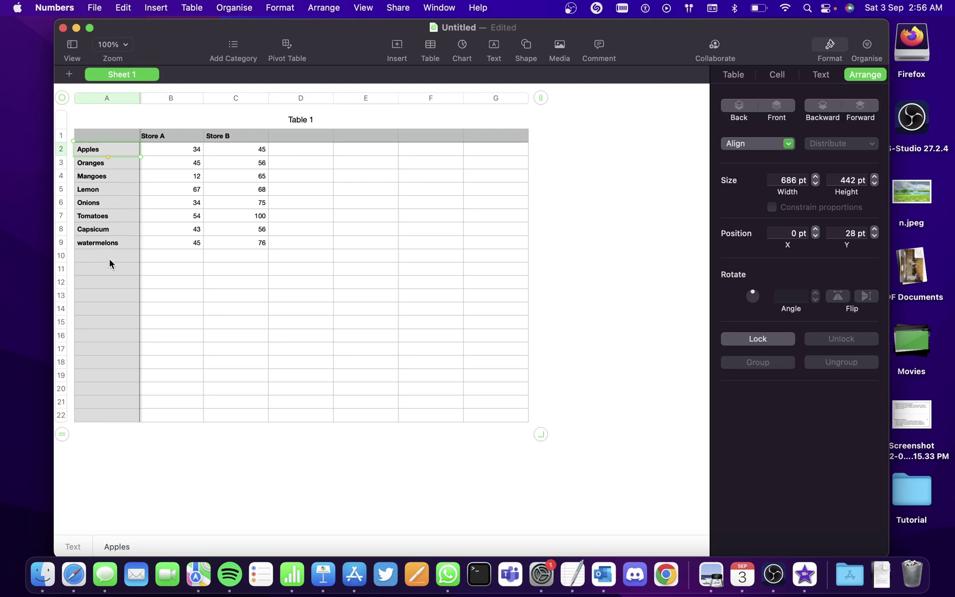
{"action": "left_click", "coordinate": [180, 135]}
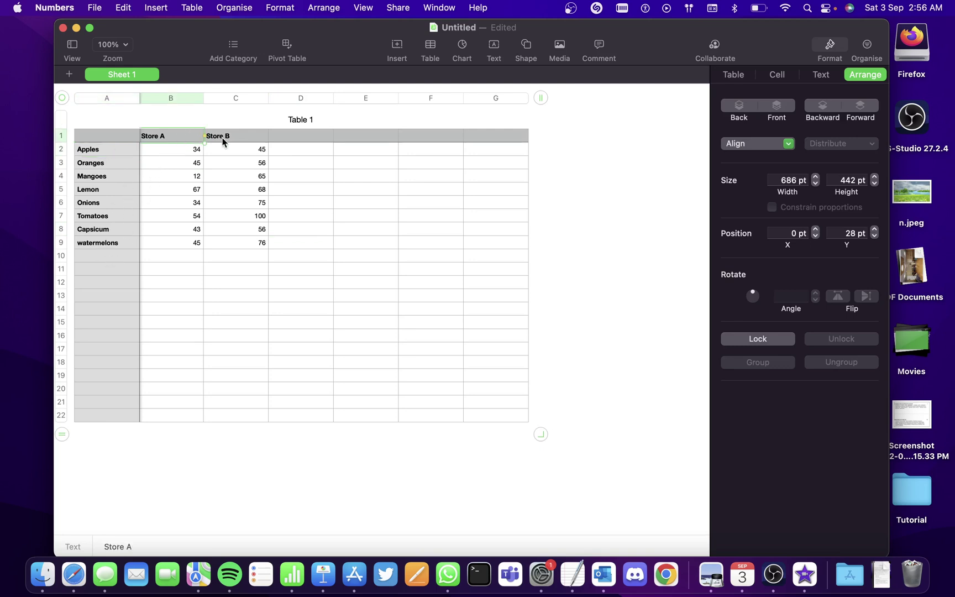
{"action": "left_click", "coordinate": [227, 139]}
{"action": "left_click", "coordinate": [192, 139]}
{"action": "left_click", "coordinate": [227, 141]}
{"action": "left_click", "coordinate": [194, 158]}
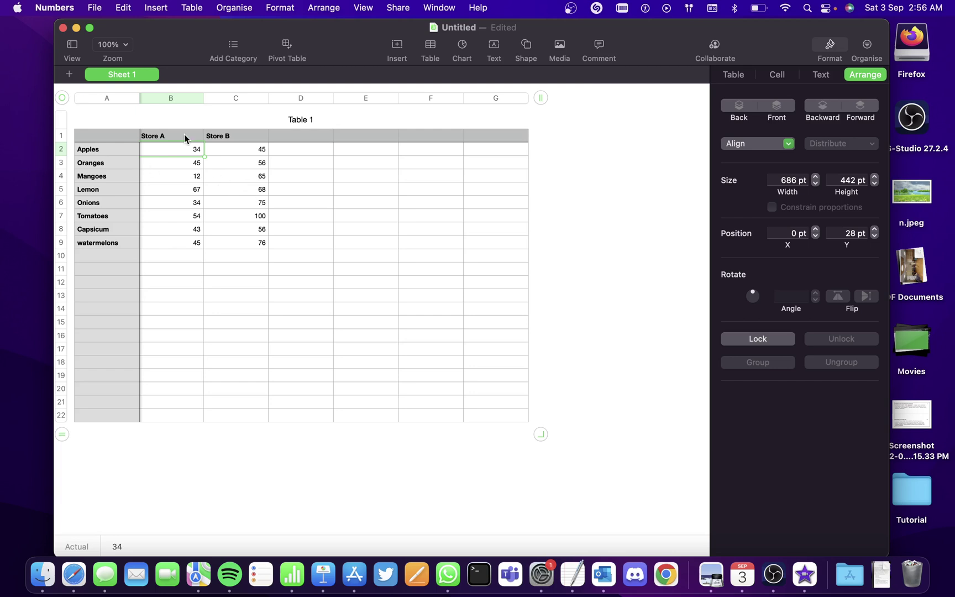
Select the whole Store A column and insert a 2D column chart below the table.
{"action": "left_click", "coordinate": [177, 99]}
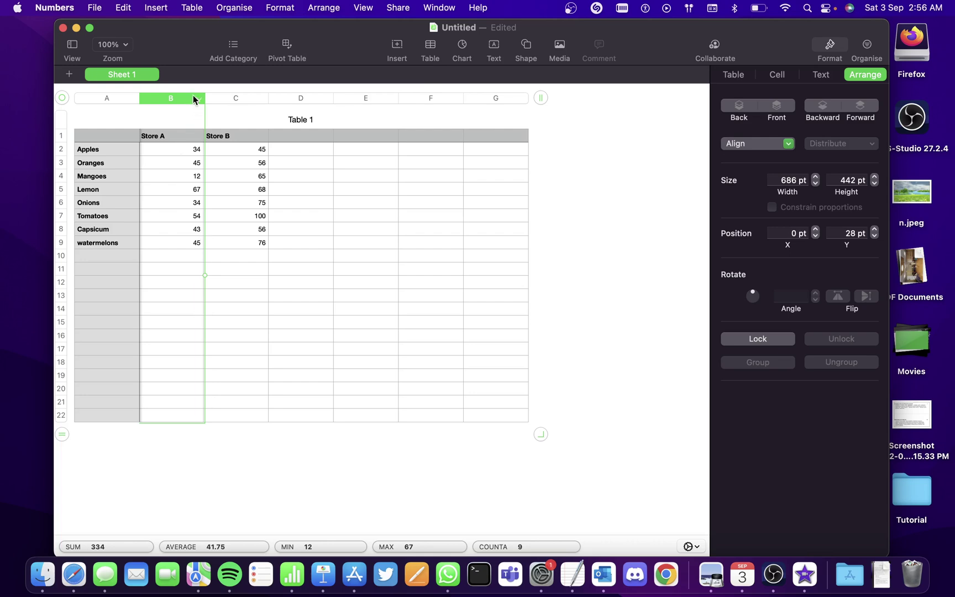
{"action": "left_click", "coordinate": [466, 49]}
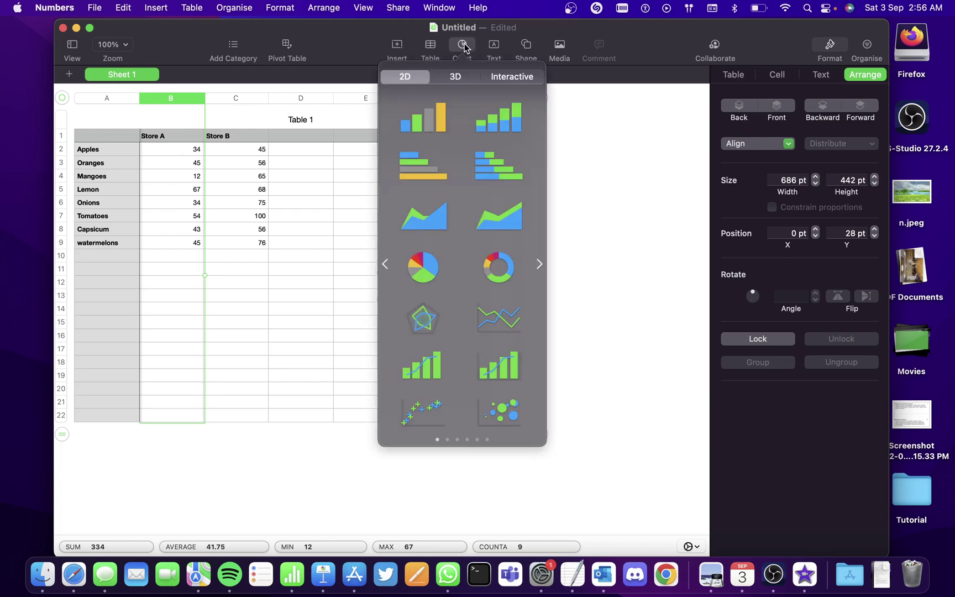
{"action": "left_click", "coordinate": [441, 115]}
{"action": "left_click", "coordinate": [405, 402]}
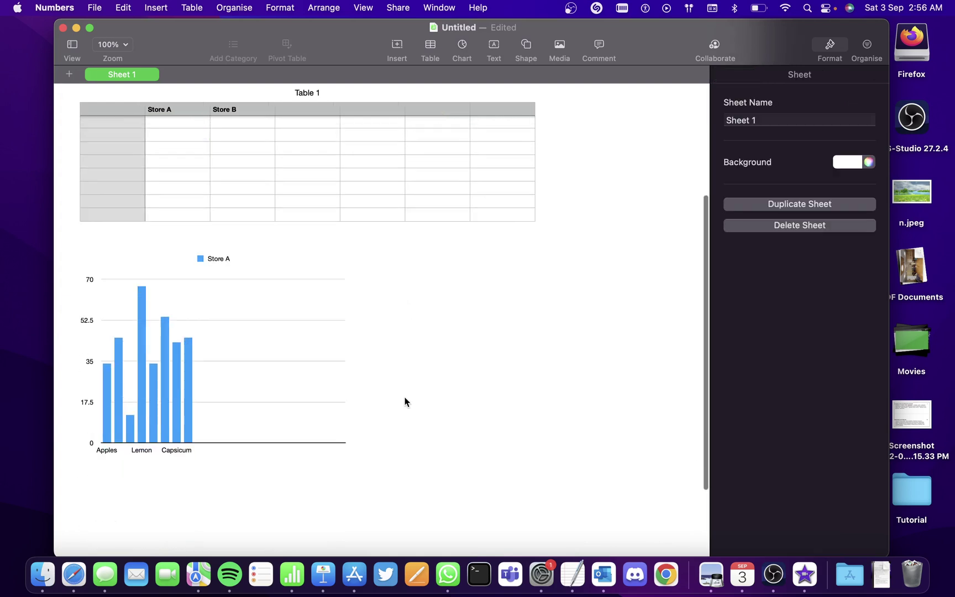
Drag the Store A chart's right edge outward twice until all eight fruit labels fit.
{"action": "scroll", "coordinate": [405, 402], "scroll_direction": "down", "scroll_amount": 1}
{"action": "left_click", "coordinate": [301, 366]}
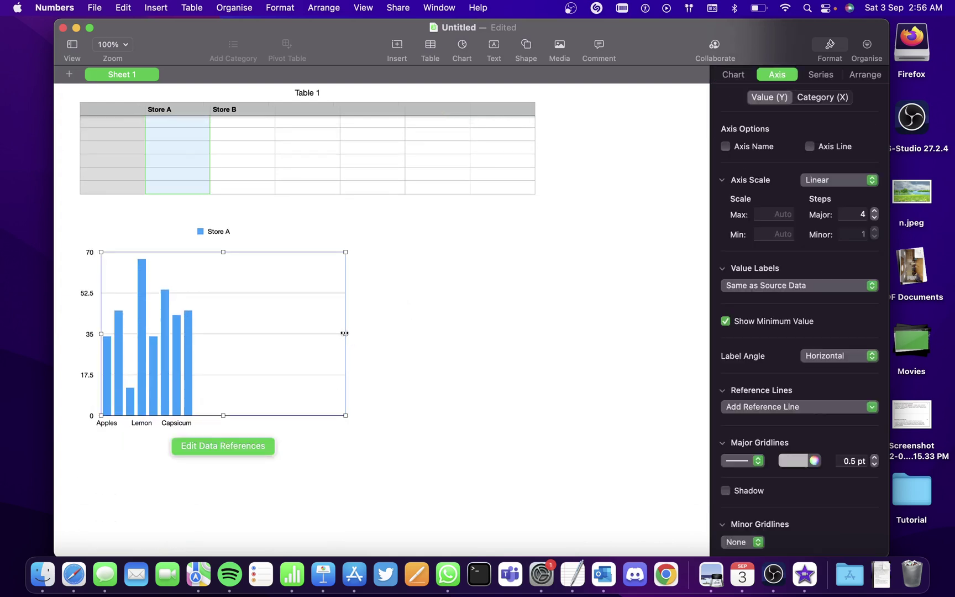
{"action": "left_click_drag", "start_coordinate": [344, 333], "coordinate": [438, 335]}
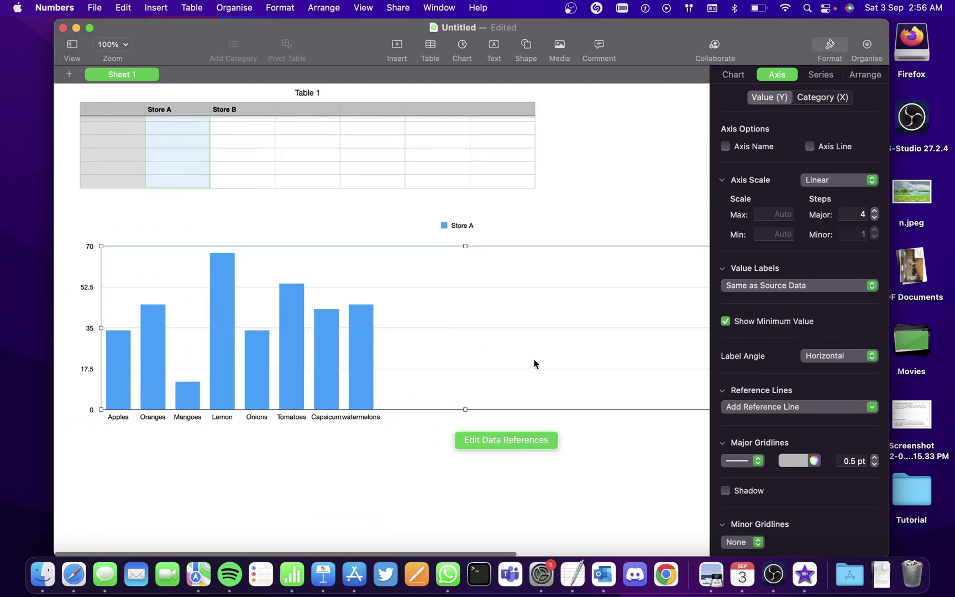
{"action": "scroll", "coordinate": [542, 360], "scroll_direction": "right", "scroll_amount": 10}
{"action": "left_click_drag", "start_coordinate": [484, 329], "coordinate": [575, 337]}
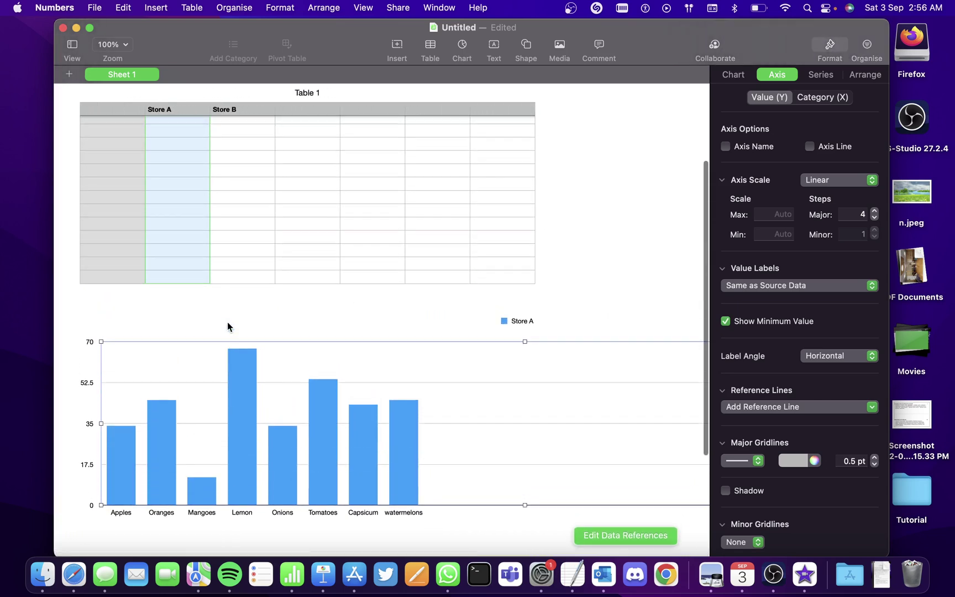
{"action": "scroll", "coordinate": [226, 322], "scroll_direction": "down", "scroll_amount": 5}
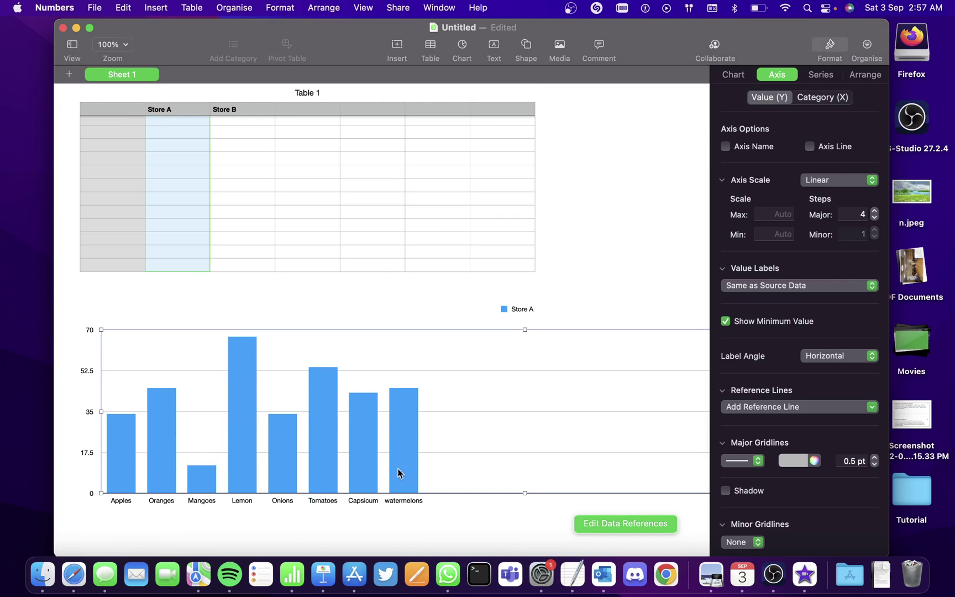
{"action": "scroll", "coordinate": [400, 470], "scroll_direction": "down", "scroll_amount": 3}
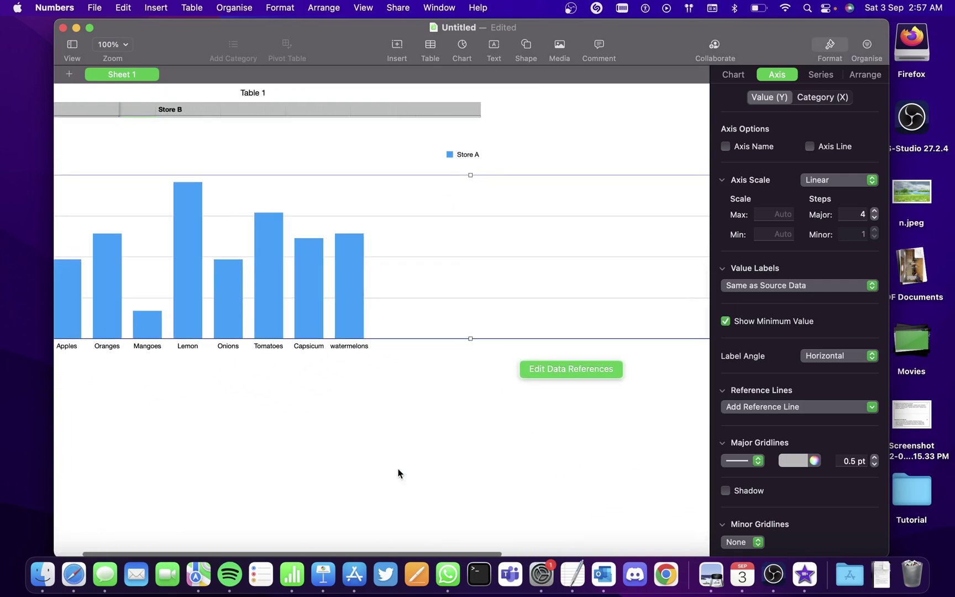
{"action": "scroll", "coordinate": [400, 473], "scroll_direction": "up", "scroll_amount": 5}
{"action": "scroll", "coordinate": [398, 473], "scroll_direction": "down", "scroll_amount": 4}
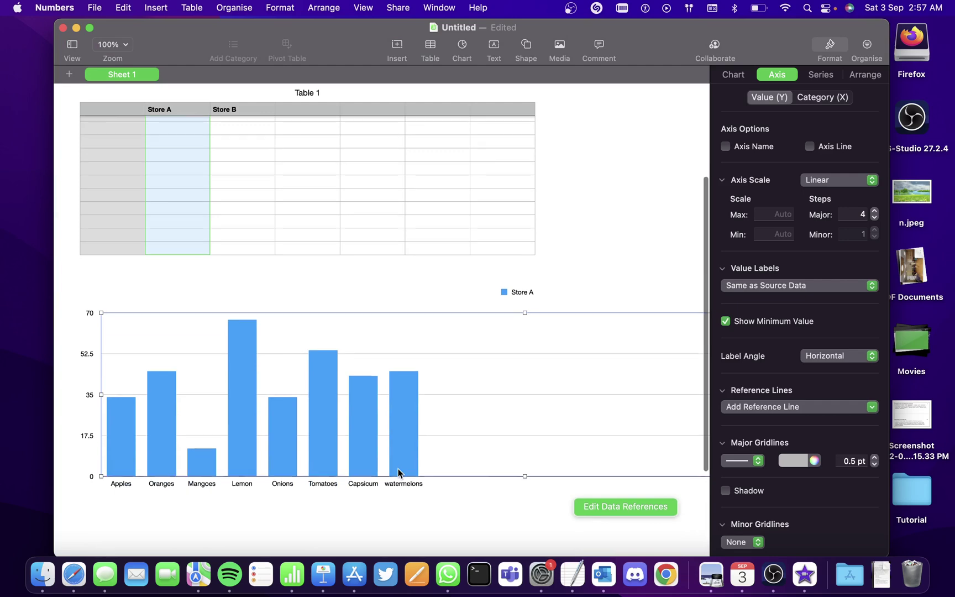
{"action": "scroll", "coordinate": [398, 472], "scroll_direction": "up", "scroll_amount": 5}
{"action": "scroll", "coordinate": [398, 473], "scroll_direction": "down", "scroll_amount": 4}
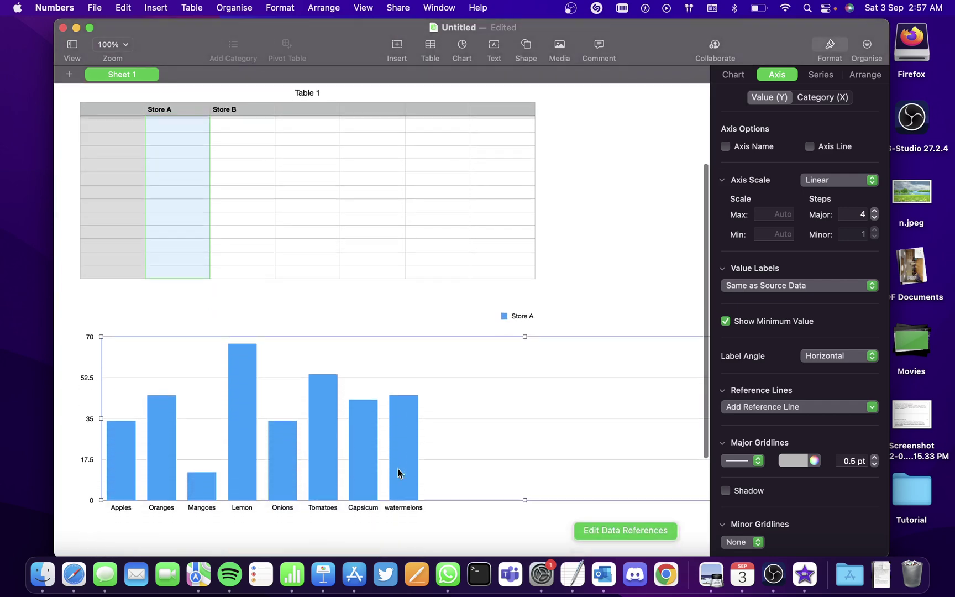
{"action": "scroll", "coordinate": [398, 474], "scroll_direction": "up", "scroll_amount": 5}
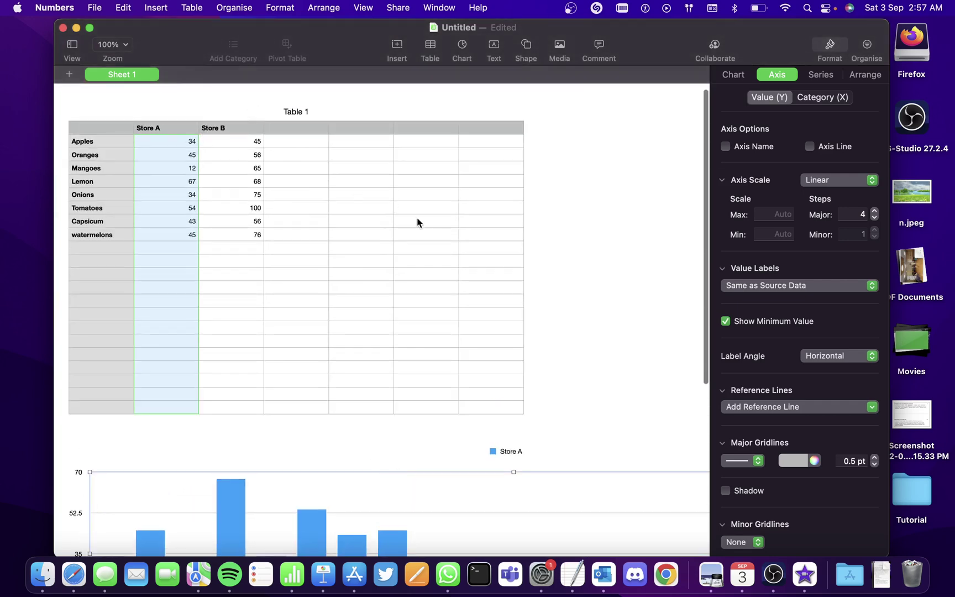
Select the Store A and Store B columns and insert a 2D column chart comparing them.
{"action": "left_click", "coordinate": [188, 132]}
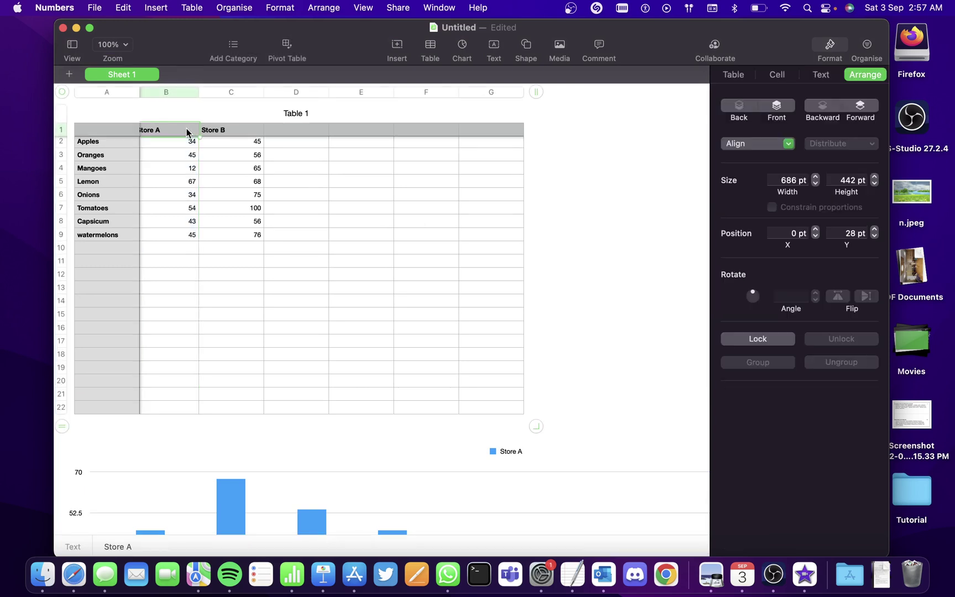
{"action": "left_click", "coordinate": [183, 93]}
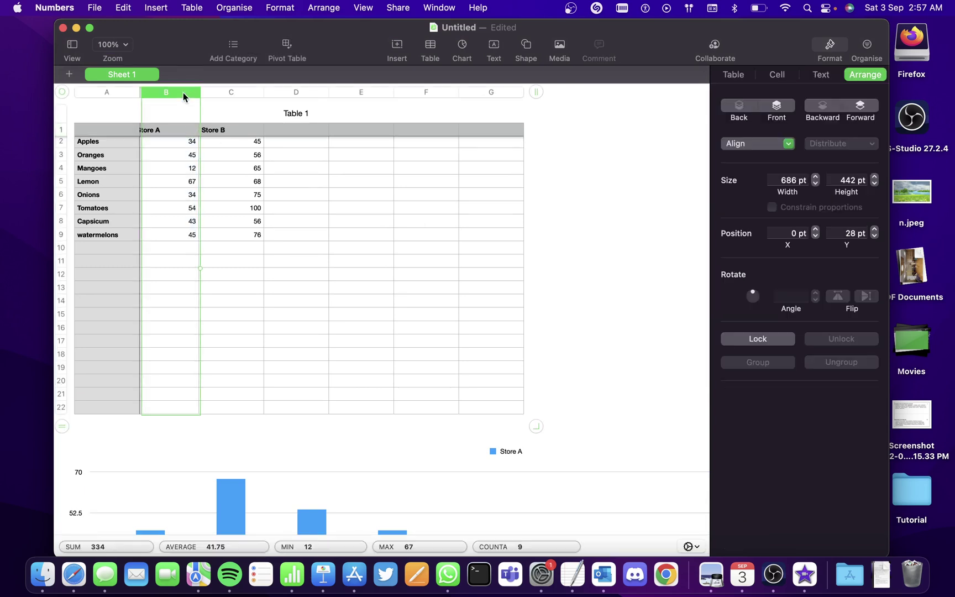
{"action": "left_click", "coordinate": [227, 92], "text": "shift"}
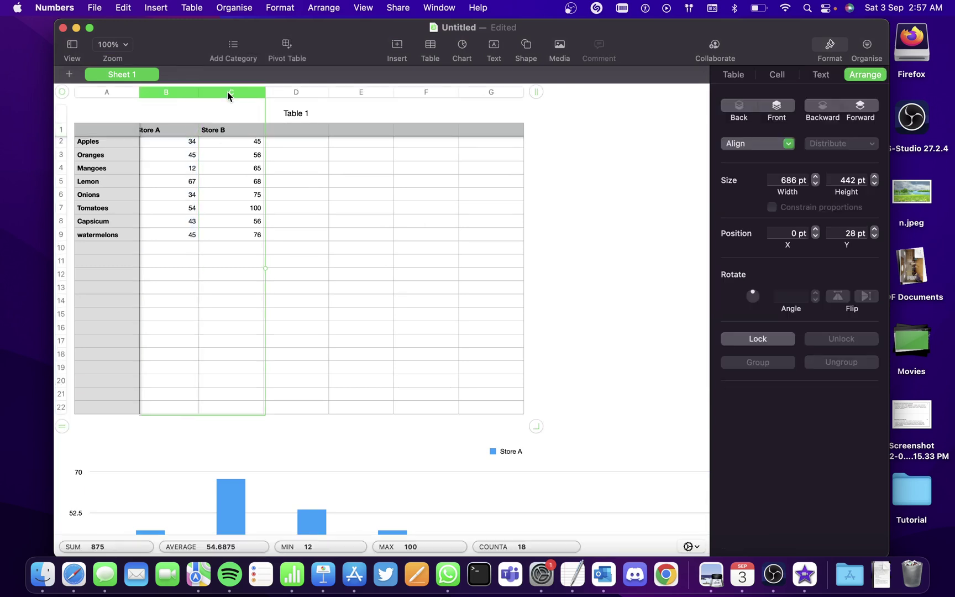
{"action": "left_click", "coordinate": [461, 47]}
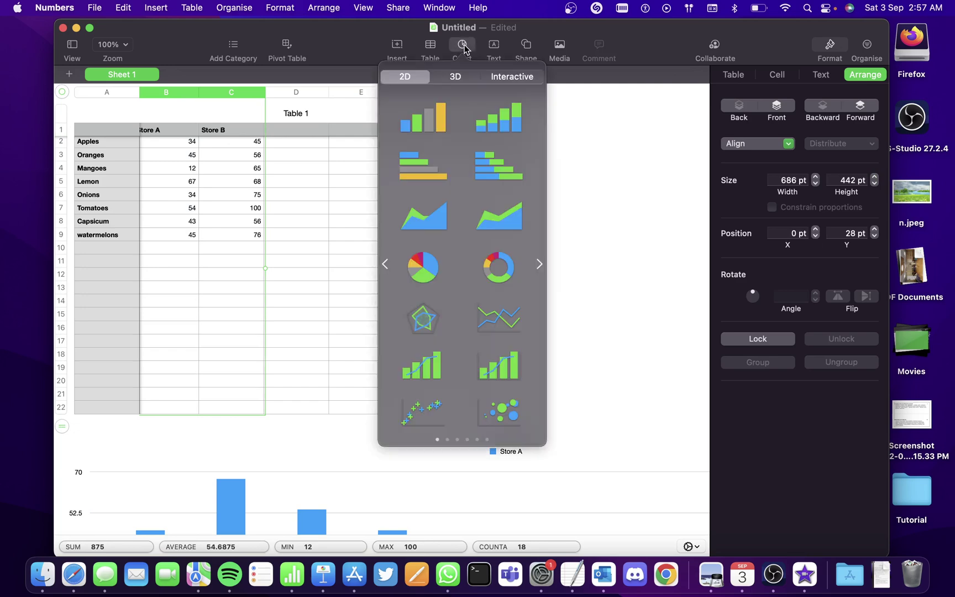
{"action": "left_click", "coordinate": [436, 122]}
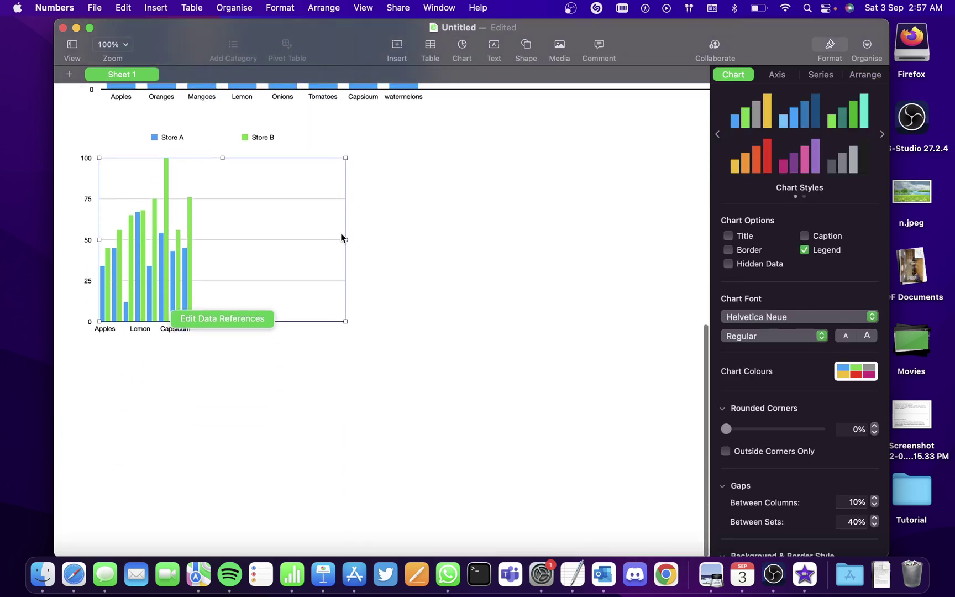
Scroll back up to Table 1 and the Store A chart, showing its value-axis settings.
{"action": "left_click_drag", "start_coordinate": [342, 239], "coordinate": [527, 258]}
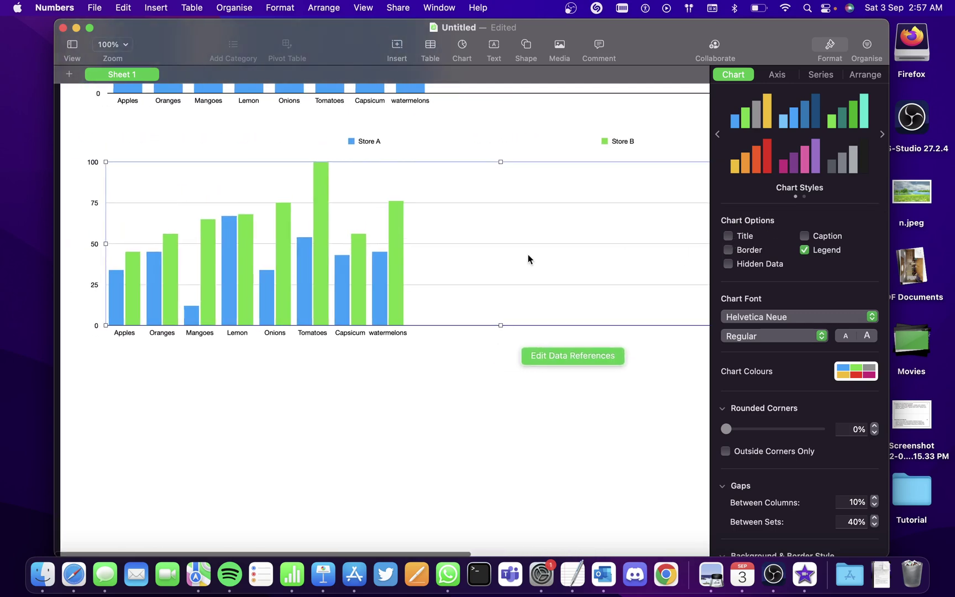
{"action": "scroll", "coordinate": [306, 273], "scroll_direction": "up", "scroll_amount": 5}
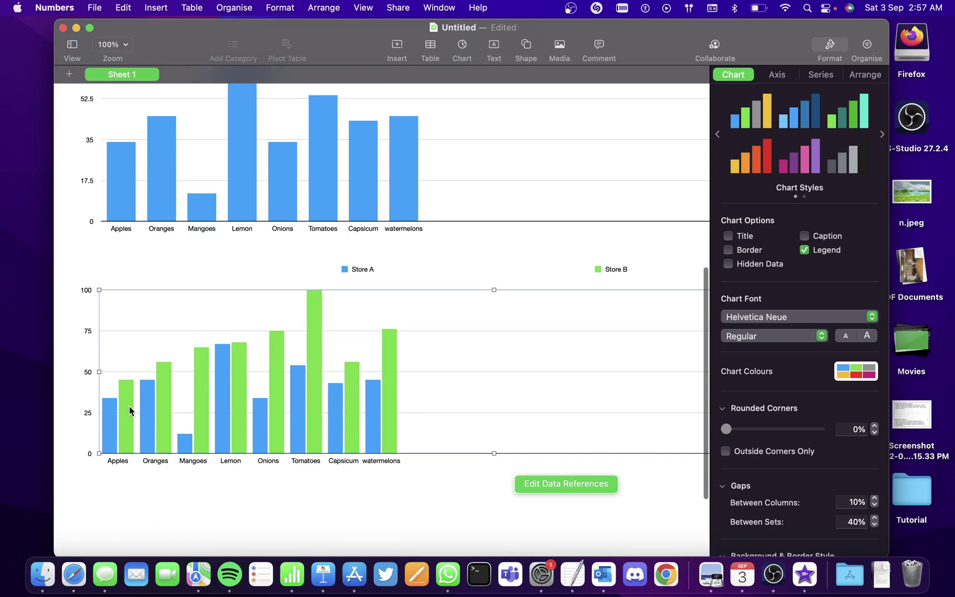
{"action": "scroll", "coordinate": [130, 456], "scroll_direction": "up", "scroll_amount": 2}
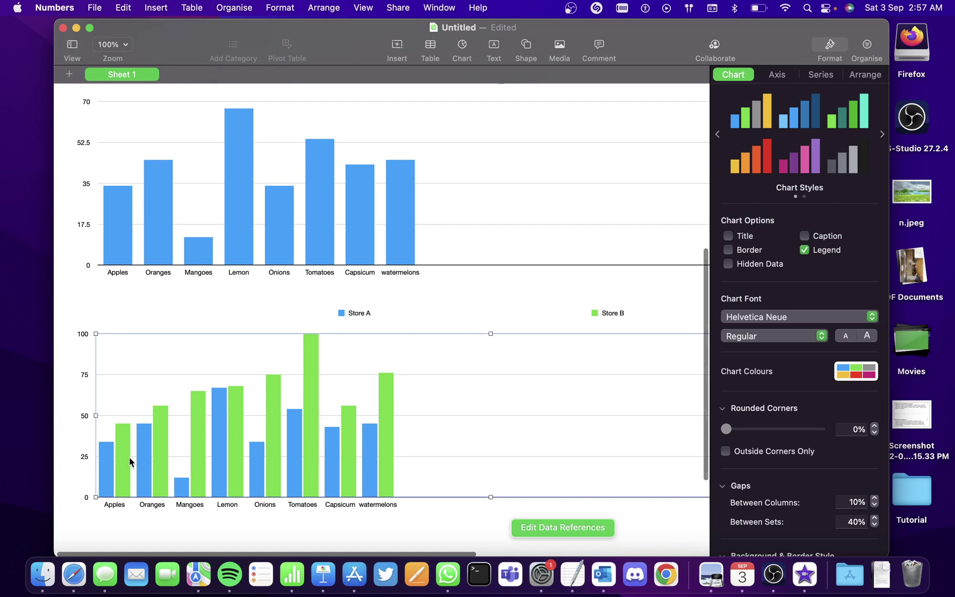
{"action": "scroll", "coordinate": [137, 450], "scroll_direction": "down", "scroll_amount": 1}
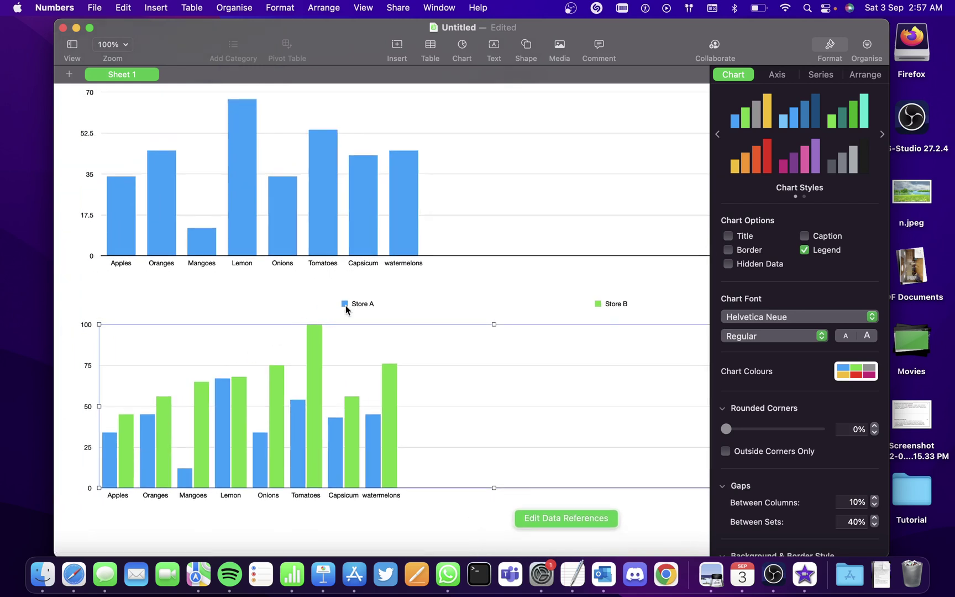
{"action": "scroll", "coordinate": [520, 303], "scroll_direction": "up", "scroll_amount": 5}
Select the Store A bar chart and look through its Chart, Axis, Series and Arrange settings.
{"action": "left_click", "coordinate": [519, 303]}
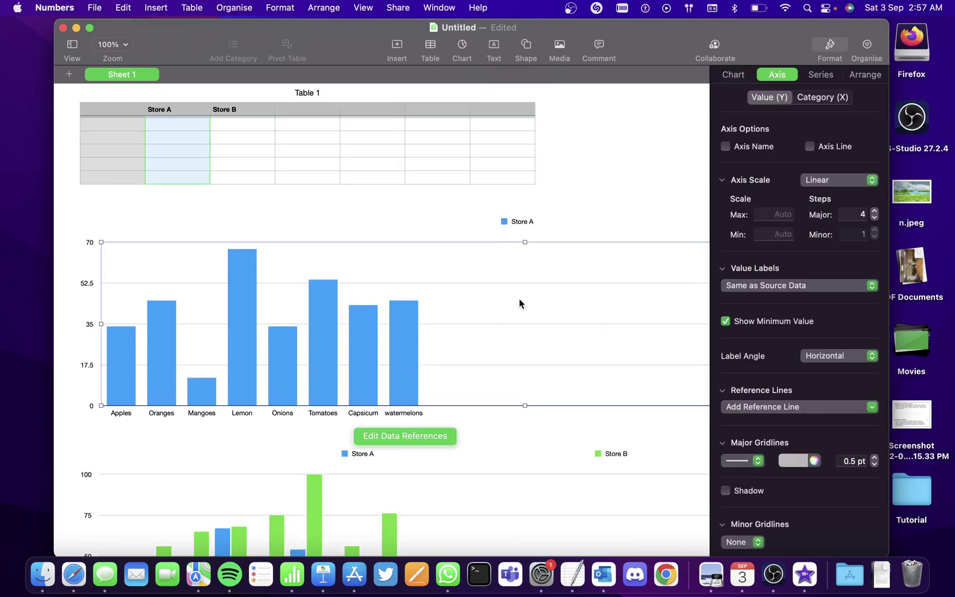
{"action": "scroll", "coordinate": [519, 303], "scroll_direction": "up", "scroll_amount": 2}
{"action": "scroll", "coordinate": [520, 303], "scroll_direction": "right", "scroll_amount": 2}
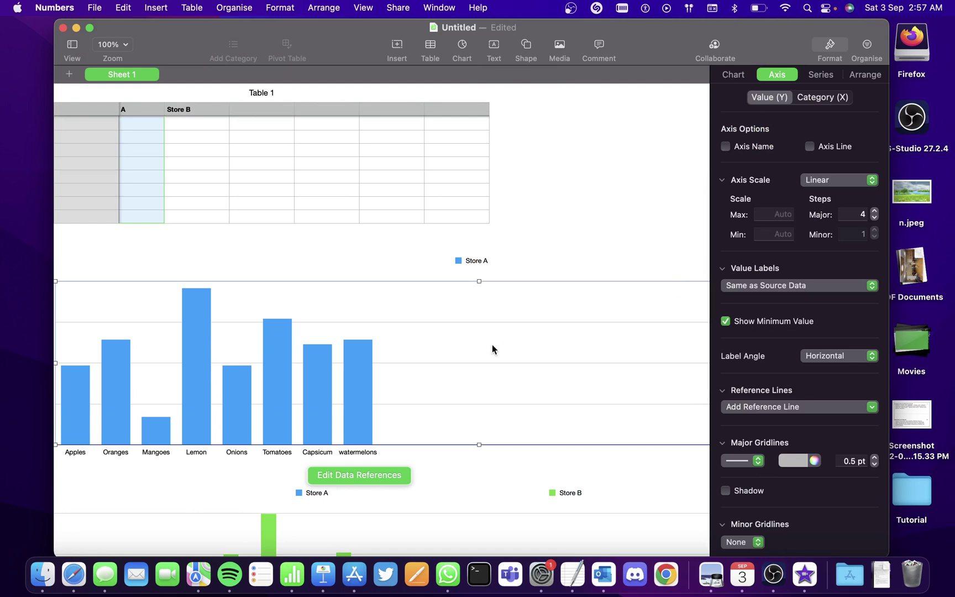
{"action": "scroll", "coordinate": [492, 348], "scroll_direction": "left", "scroll_amount": 2}
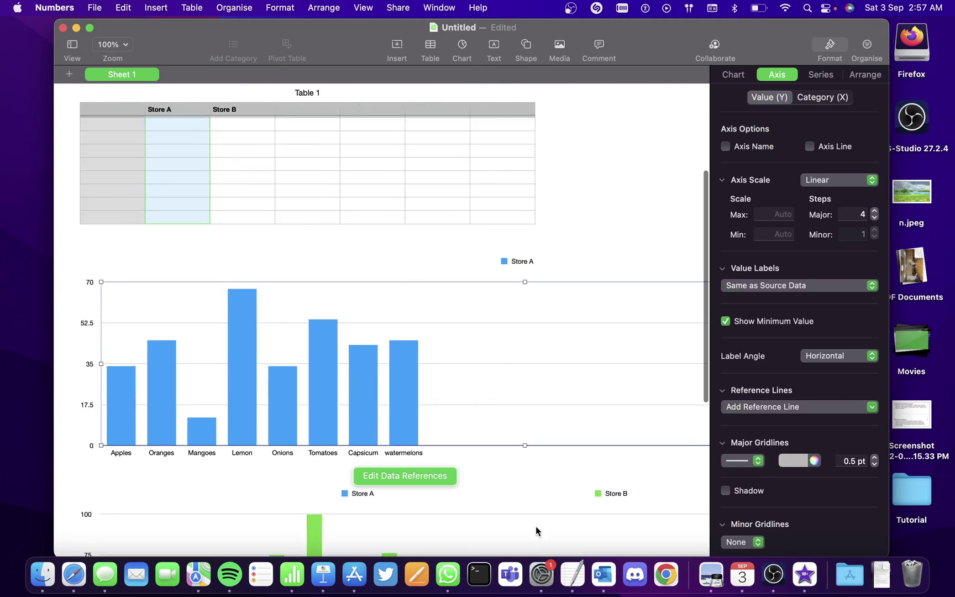
{"action": "left_click", "coordinate": [737, 78]}
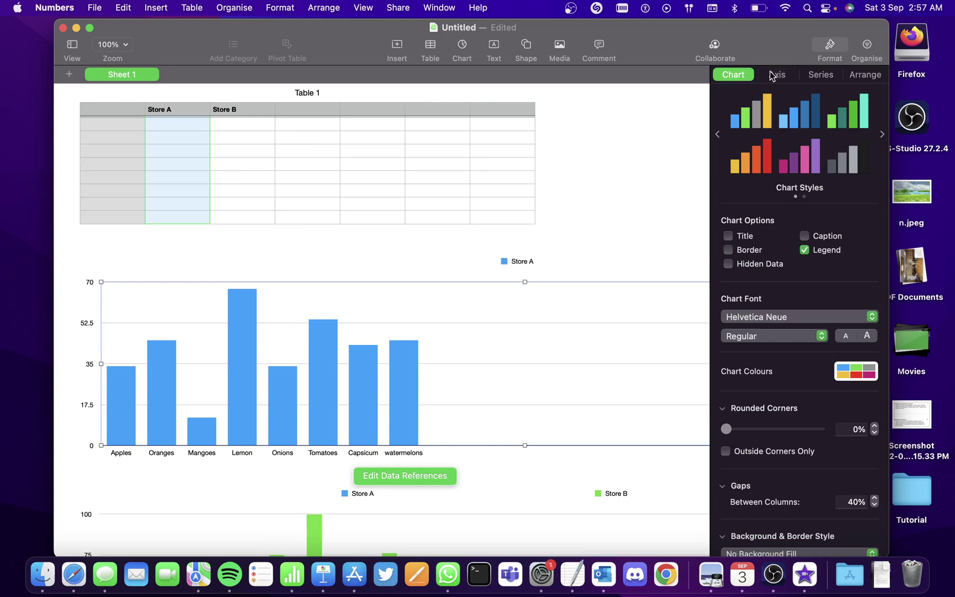
{"action": "left_click", "coordinate": [774, 76]}
{"action": "left_click", "coordinate": [810, 75]}
{"action": "left_click", "coordinate": [863, 74]}
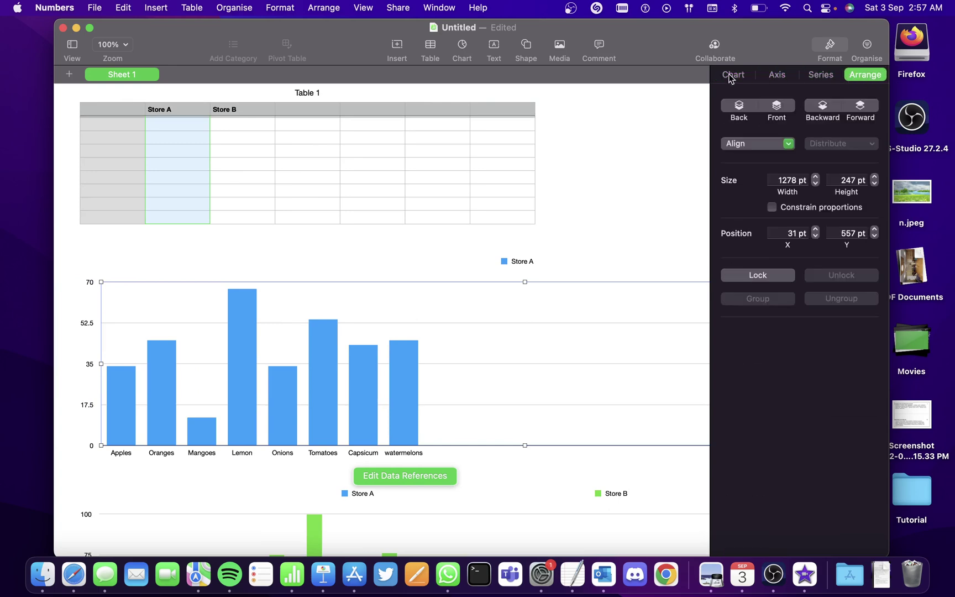
{"action": "left_click", "coordinate": [729, 76]}
{"action": "scroll", "coordinate": [824, 302], "scroll_direction": "down", "scroll_amount": 4}
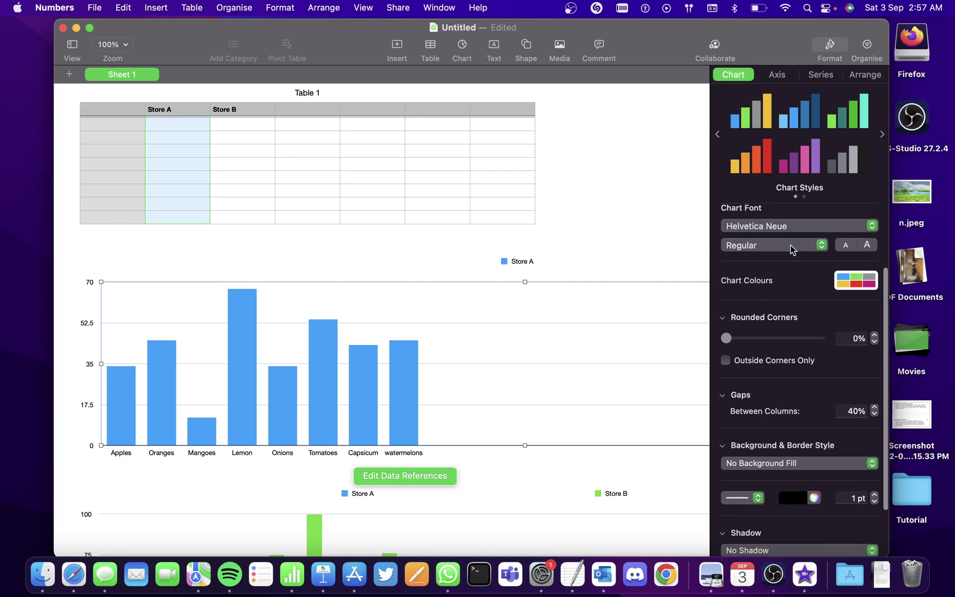
Change the Store A chart's font to Gill Sans.
{"action": "left_click", "coordinate": [790, 245]}
{"action": "left_click", "coordinate": [812, 221]}
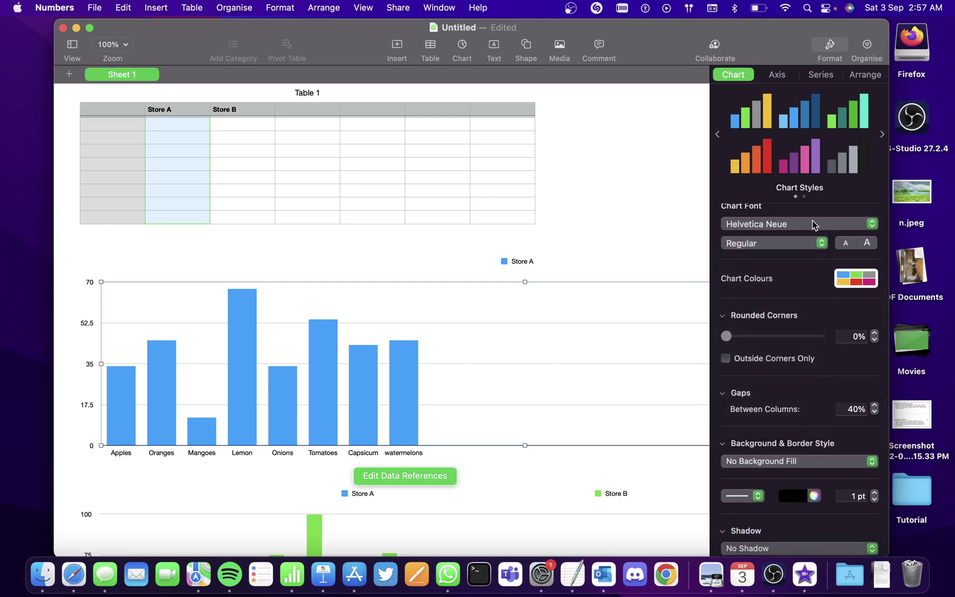
{"action": "left_click", "coordinate": [812, 221]}
{"action": "left_click", "coordinate": [801, 194]}
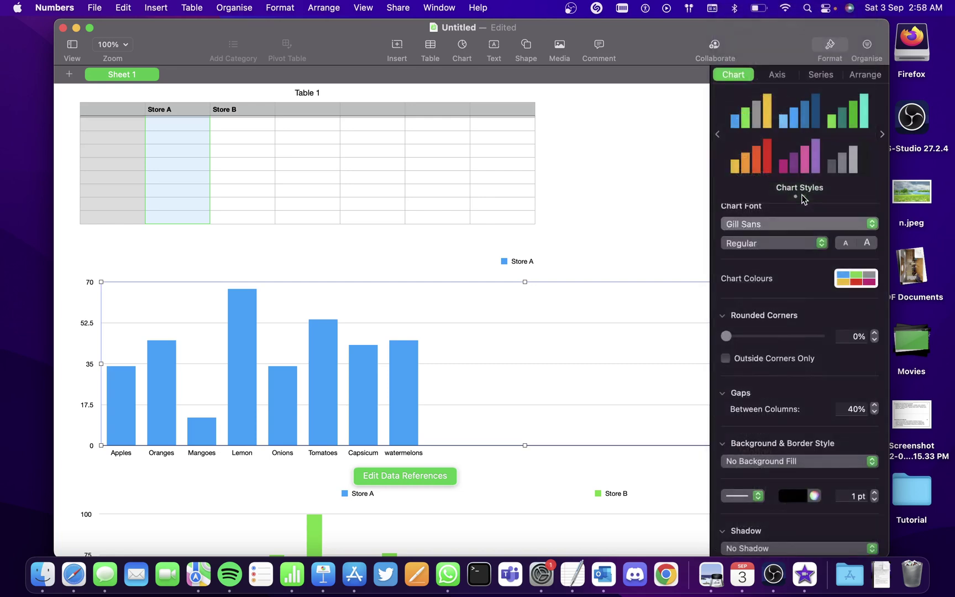
{"action": "scroll", "coordinate": [792, 266], "scroll_direction": "down", "scroll_amount": 1}
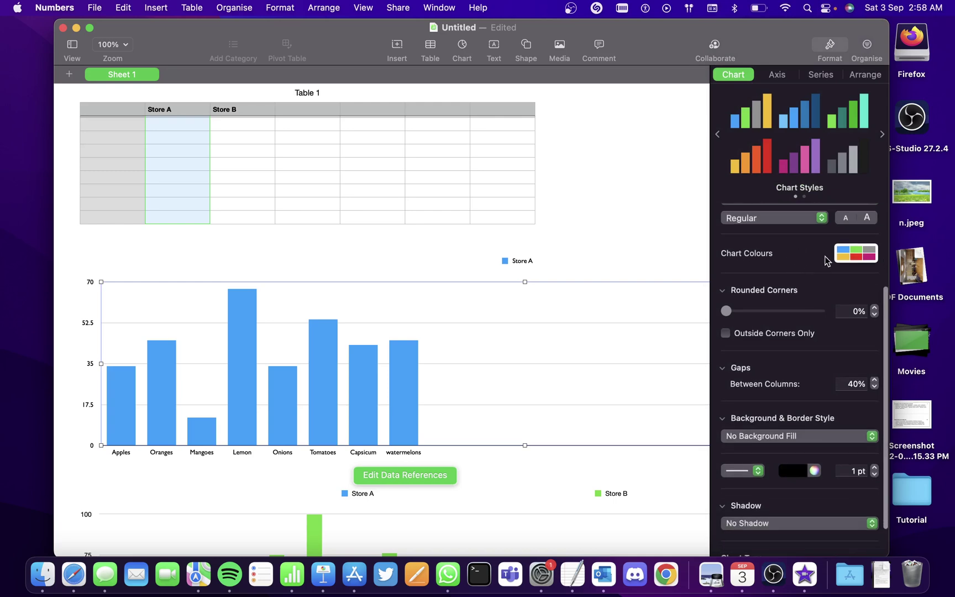
Try chart colours and rounded corners, leaving corners at 0% and column gaps at 40%.
{"action": "left_click", "coordinate": [852, 254]}
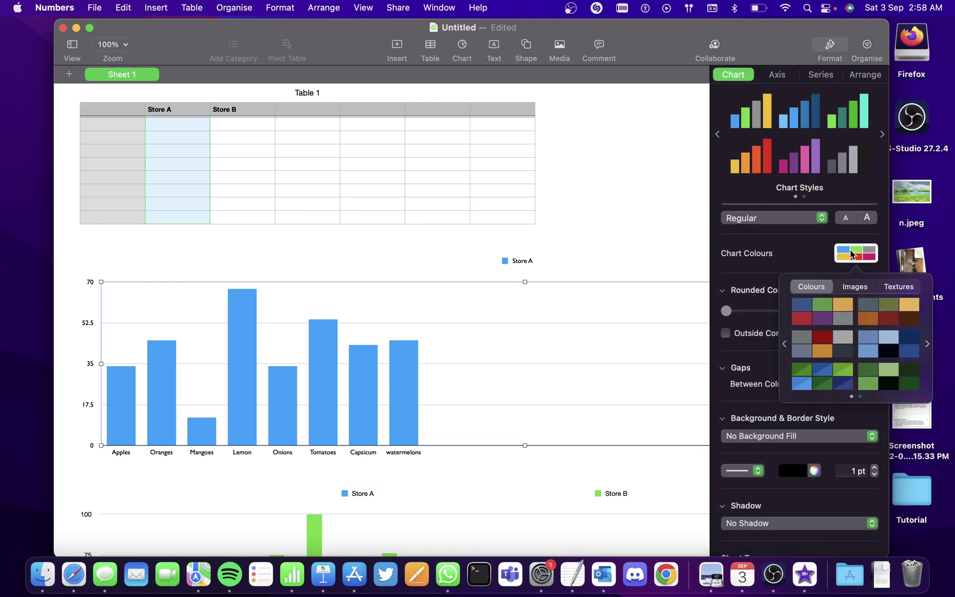
{"action": "left_click", "coordinate": [778, 264]}
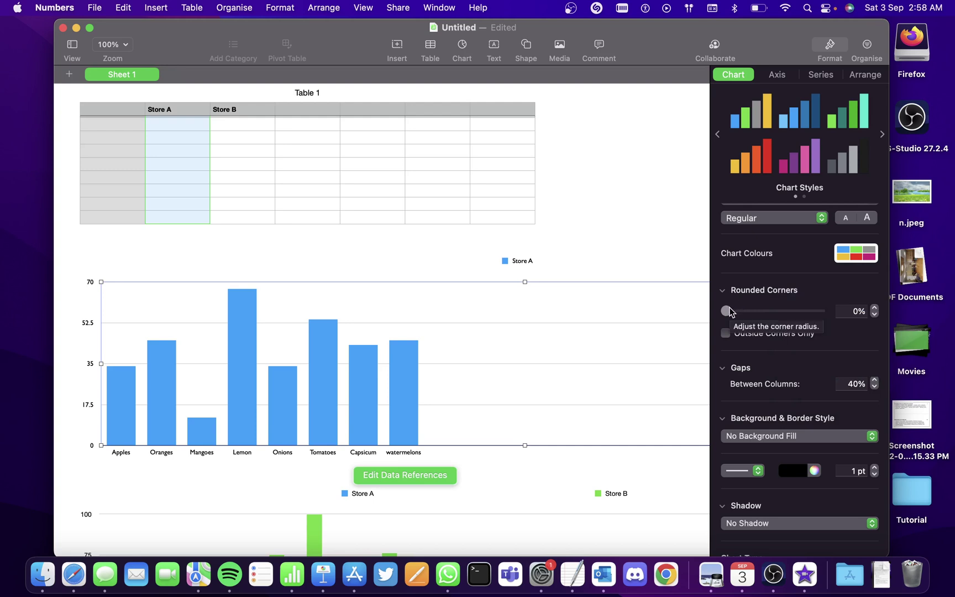
{"action": "left_click_drag", "start_coordinate": [728, 311], "coordinate": [686, 320]}
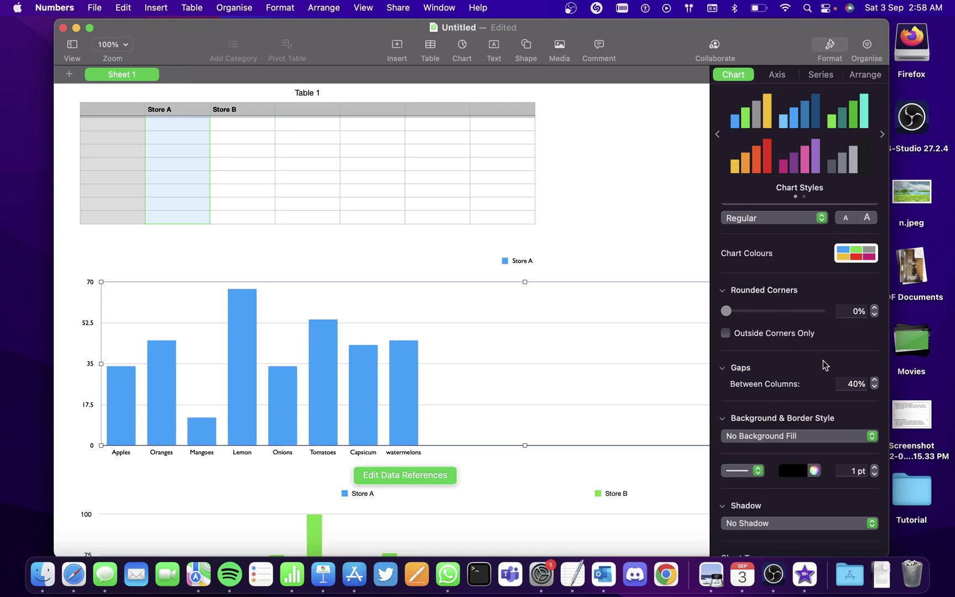
{"action": "left_click", "coordinate": [874, 379]}
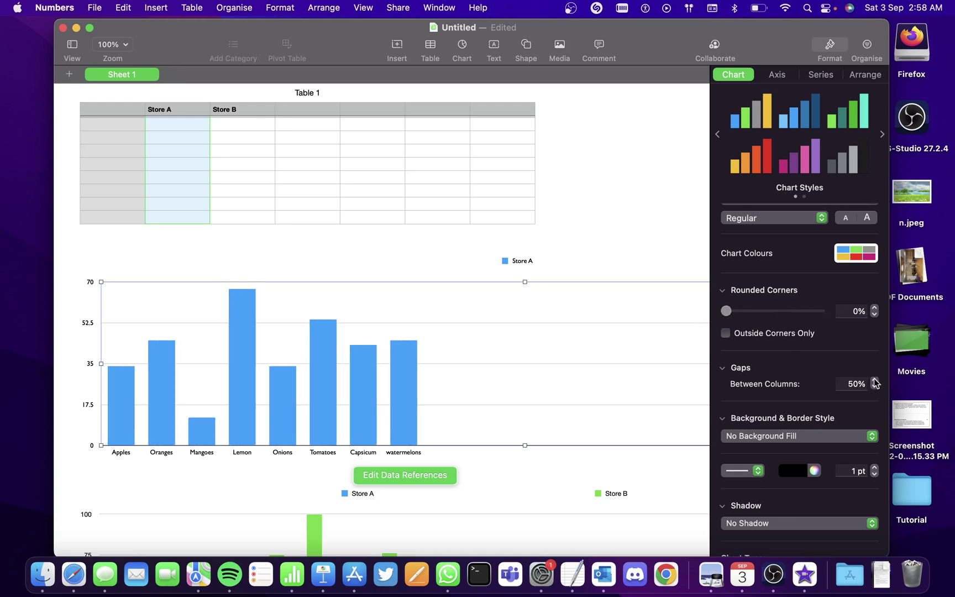
{"action": "left_click", "coordinate": [874, 388]}
{"action": "left_click", "coordinate": [874, 387]}
{"action": "left_click", "coordinate": [874, 388]}
{"action": "scroll", "coordinate": [797, 389], "scroll_direction": "down", "scroll_amount": 2}
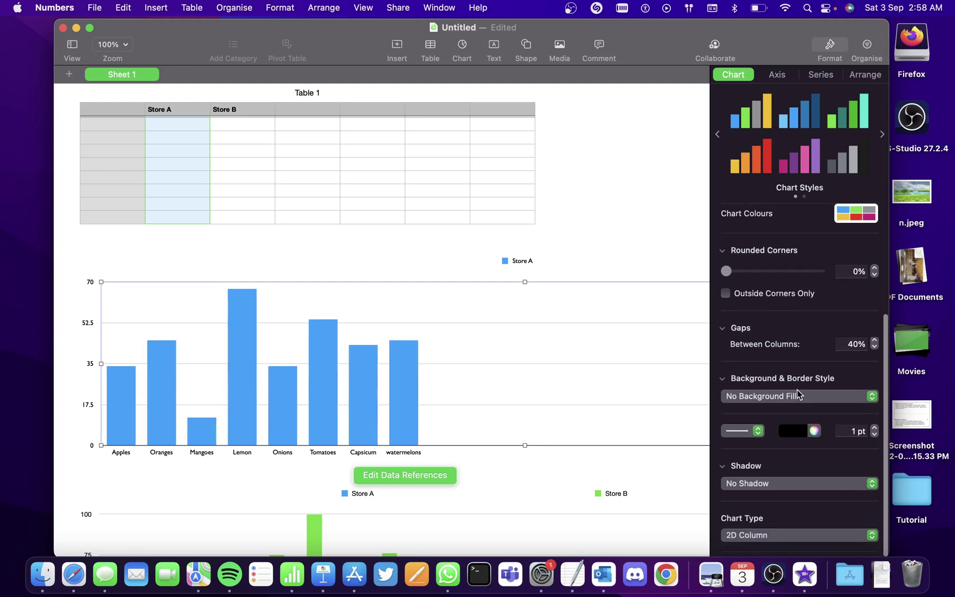
{"action": "scroll", "coordinate": [786, 321], "scroll_direction": "up", "scroll_amount": 5}
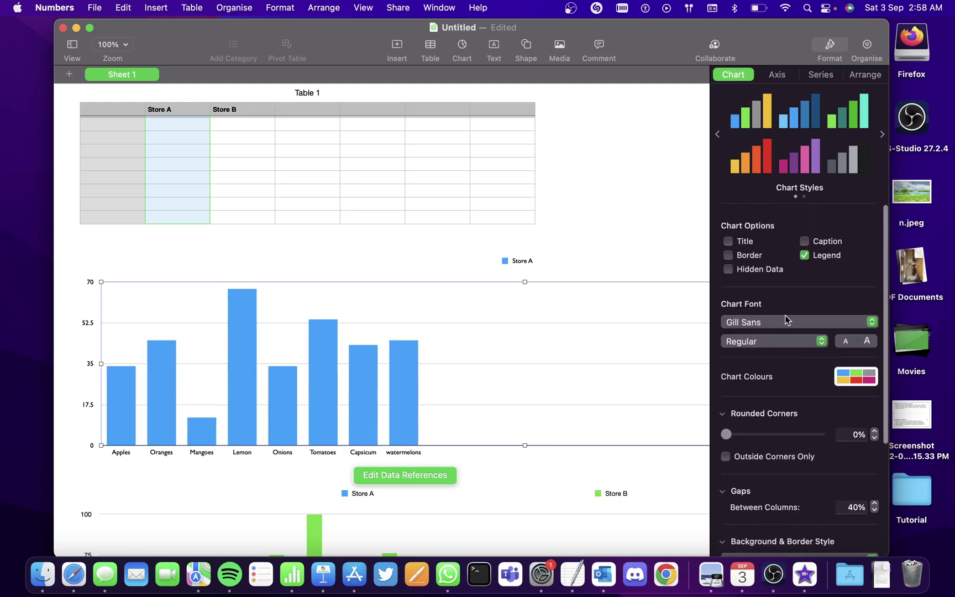
Set the Store A series trendline to Linear, rising from about 35 toward 60.
{"action": "left_click", "coordinate": [819, 74]}
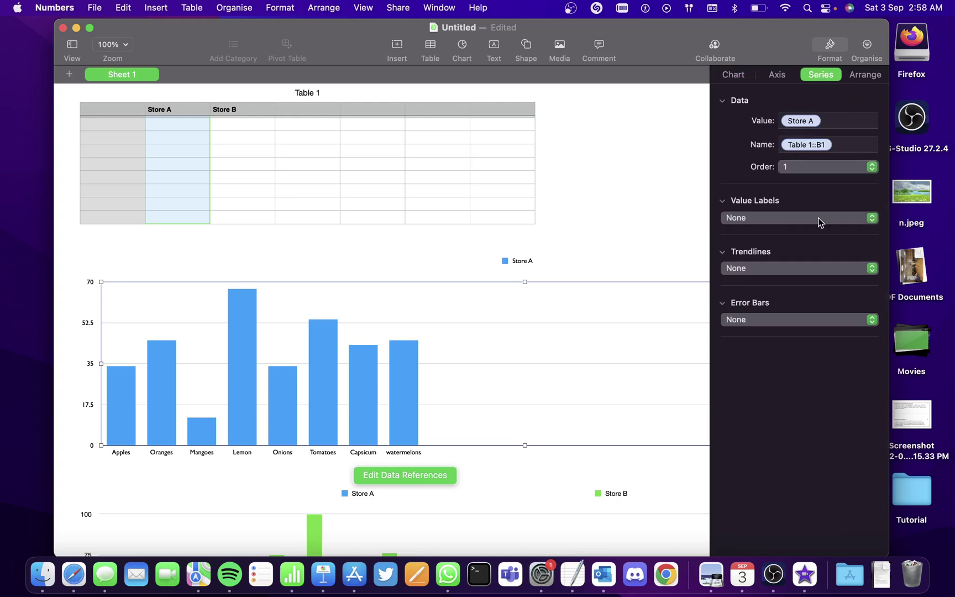
{"action": "left_click", "coordinate": [781, 268]}
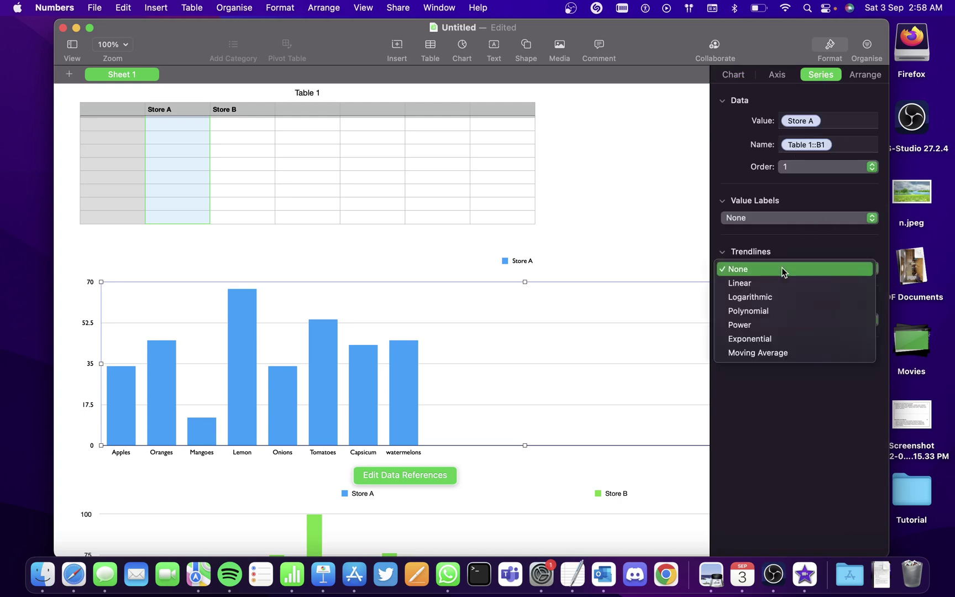
{"action": "left_click", "coordinate": [784, 278]}
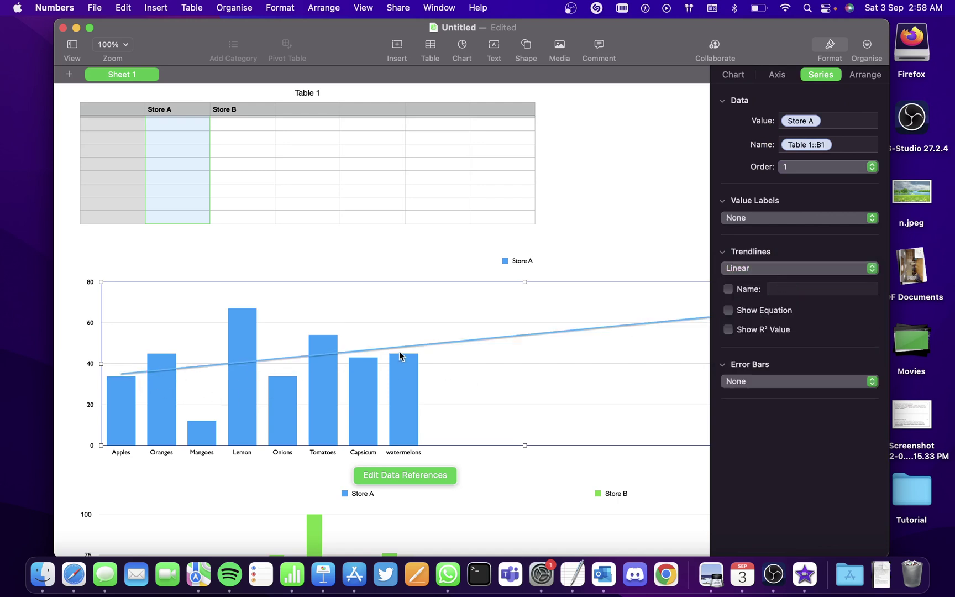
{"action": "scroll", "coordinate": [376, 343], "scroll_direction": "down", "scroll_amount": 5}
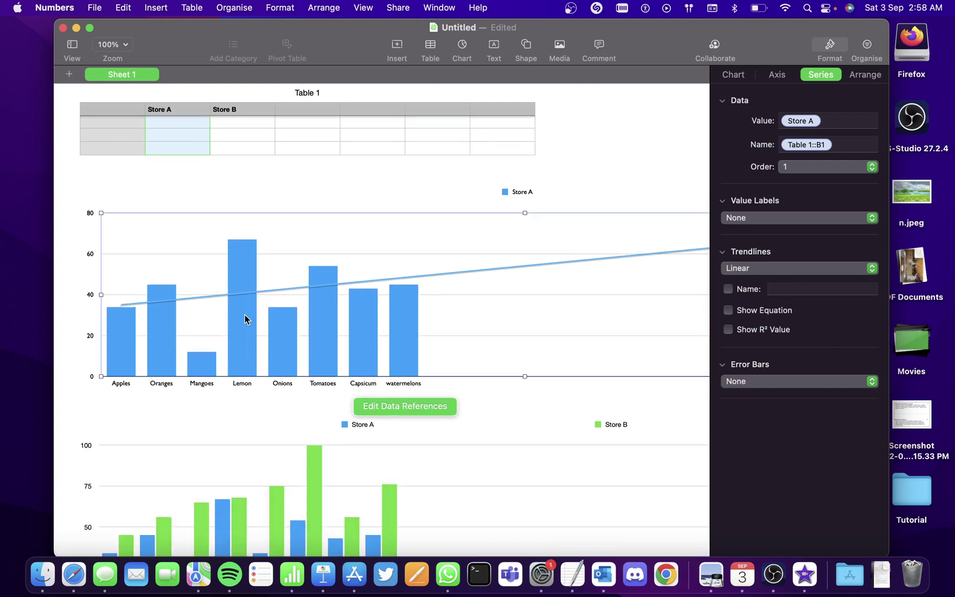
{"action": "scroll", "coordinate": [245, 315], "scroll_direction": "up", "scroll_amount": 8}
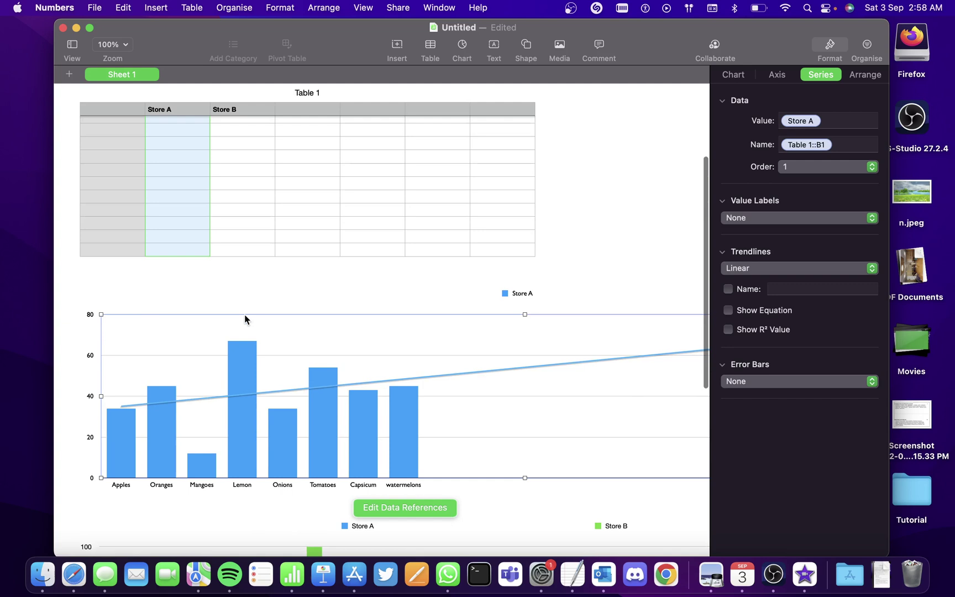
{"action": "scroll", "coordinate": [245, 317], "scroll_direction": "up", "scroll_amount": 7}
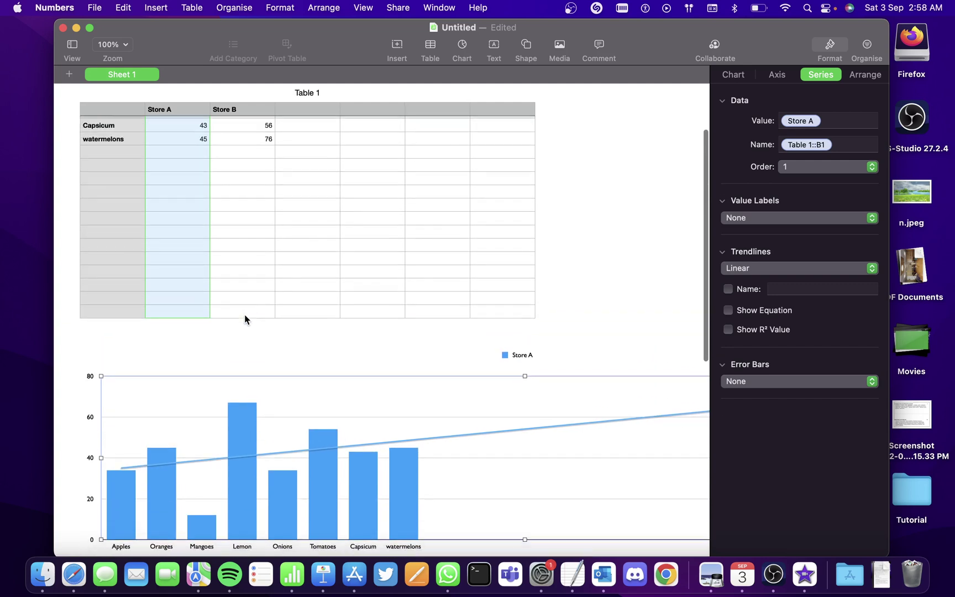
{"action": "scroll", "coordinate": [244, 319], "scroll_direction": "down", "scroll_amount": 13}
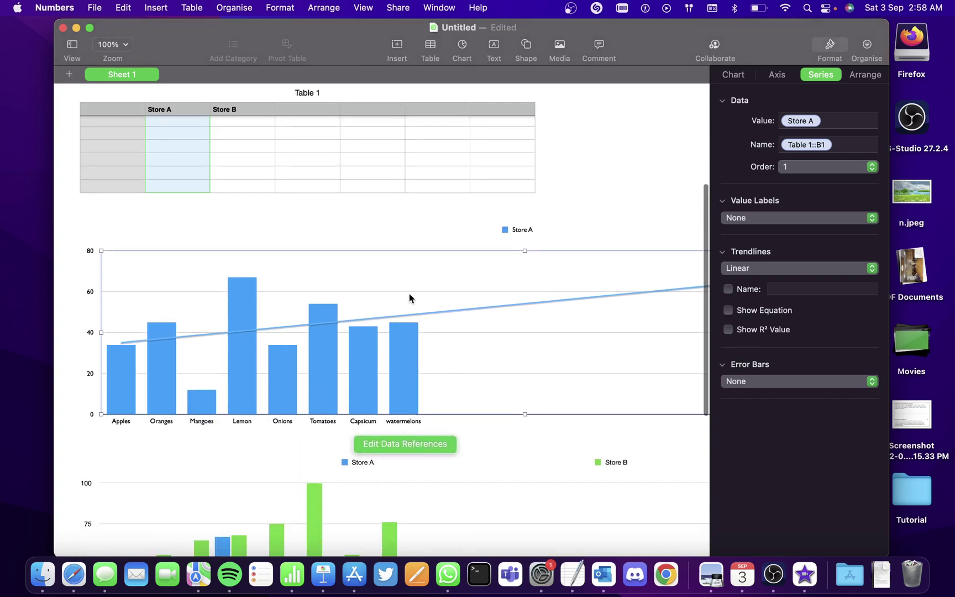
{"action": "left_click", "coordinate": [740, 275]}
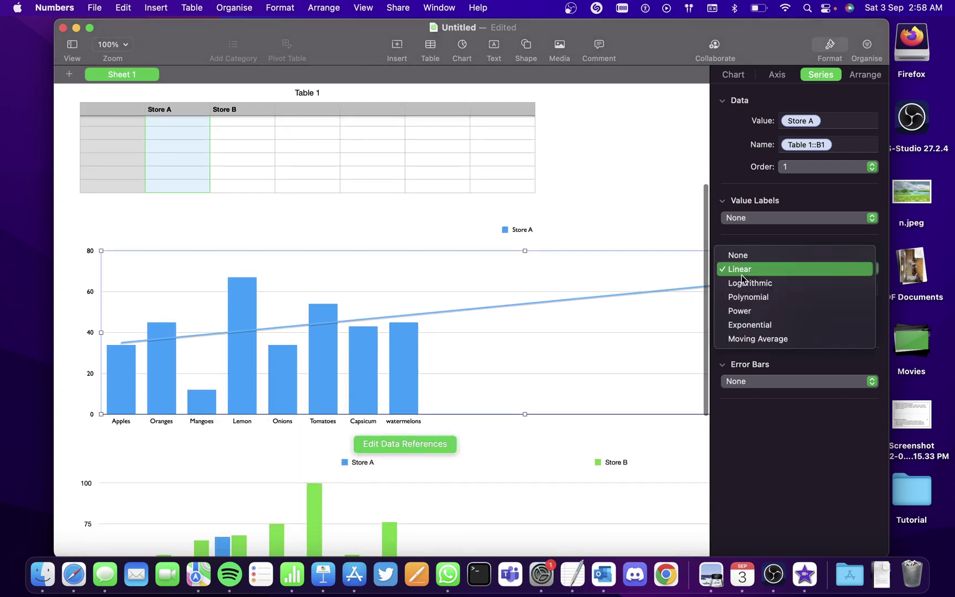
{"action": "left_click", "coordinate": [801, 360]}
{"action": "scroll", "coordinate": [496, 400], "scroll_direction": "down", "scroll_amount": 15}
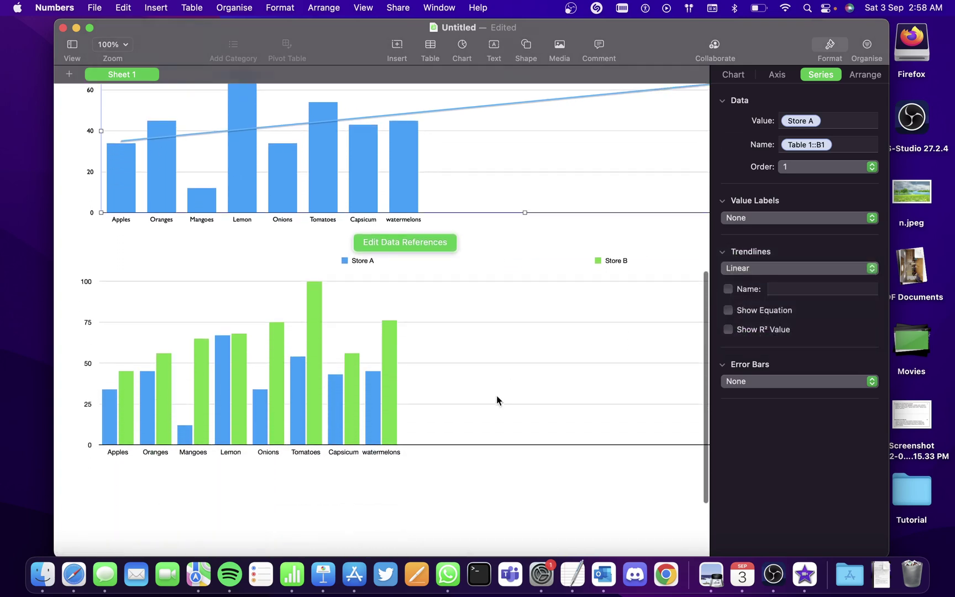
{"action": "scroll", "coordinate": [496, 399], "scroll_direction": "up", "scroll_amount": 20}
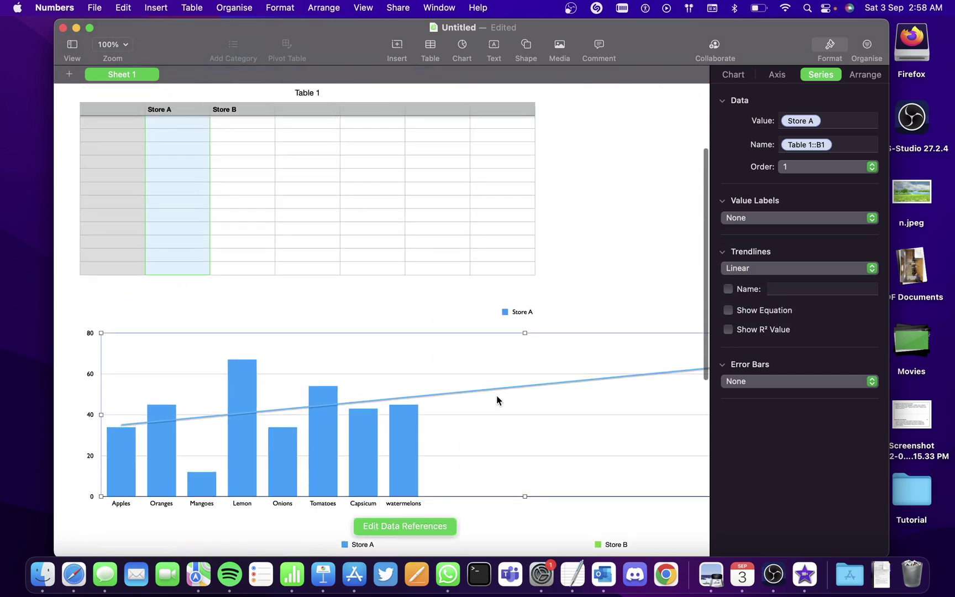
{"action": "scroll", "coordinate": [496, 399], "scroll_direction": "down", "scroll_amount": 10}
Select the Store A and Store B columns of Table 1 and insert a 2D line chart.
{"action": "scroll", "coordinate": [496, 395], "scroll_direction": "up", "scroll_amount": 20}
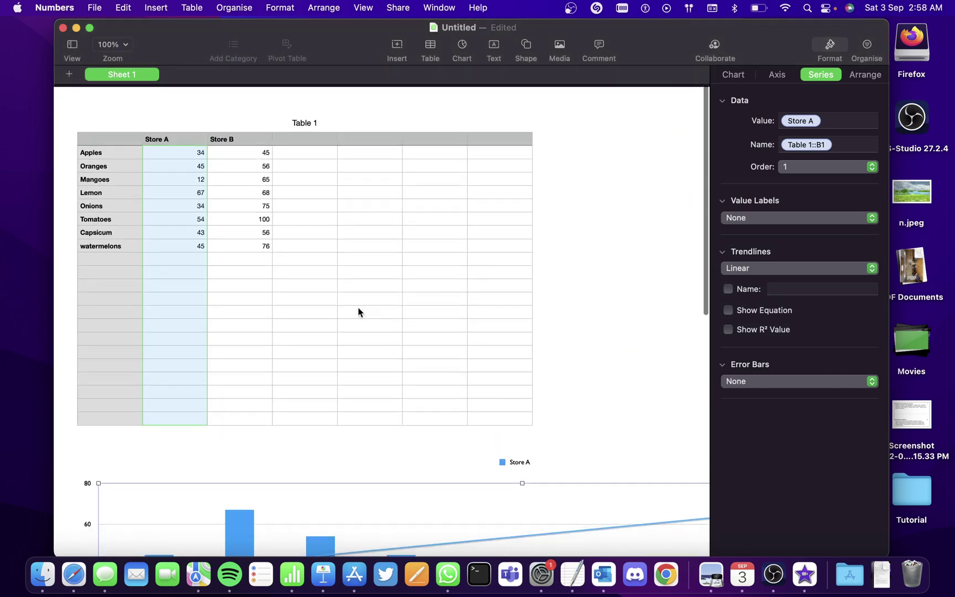
{"action": "left_click", "coordinate": [182, 139]}
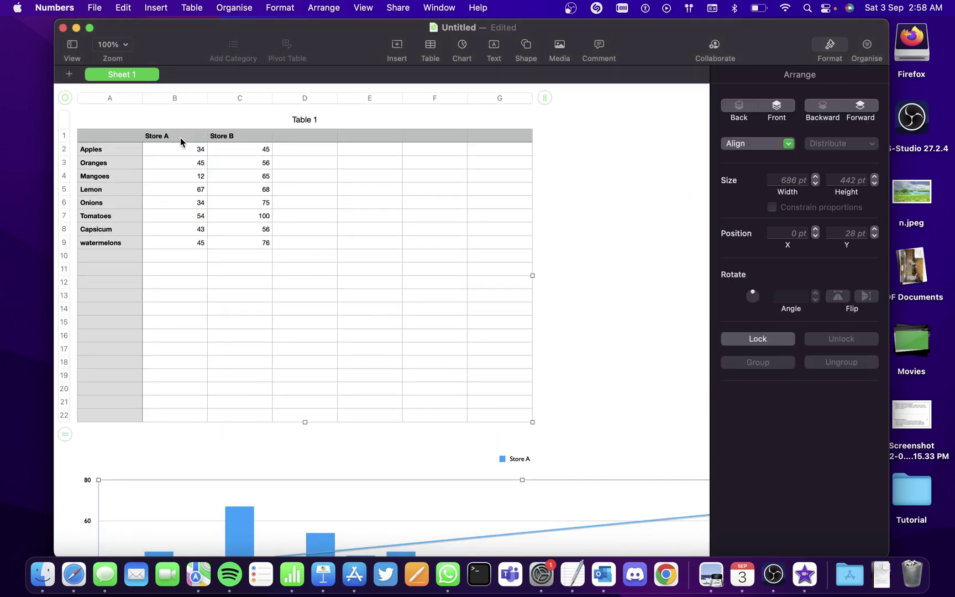
{"action": "left_click", "coordinate": [177, 97]}
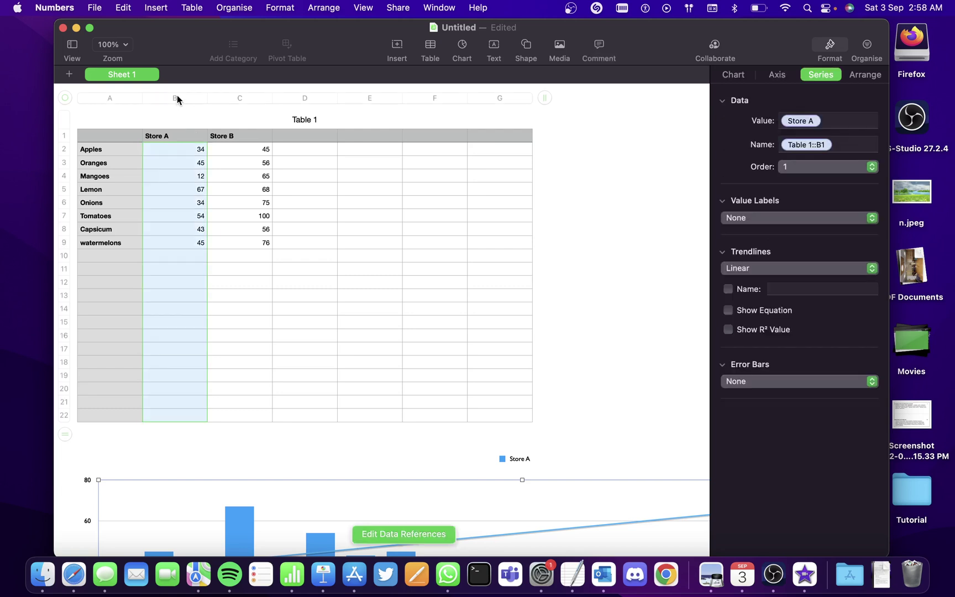
{"action": "left_click", "coordinate": [187, 138]}
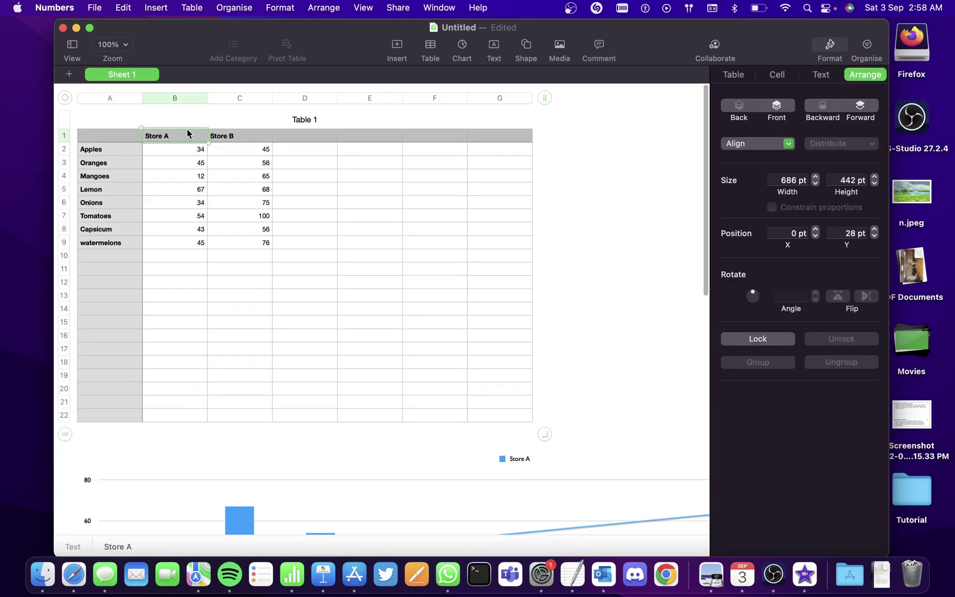
{"action": "left_click", "coordinate": [229, 95]}
{"action": "left_click", "coordinate": [191, 101], "text": "shift"}
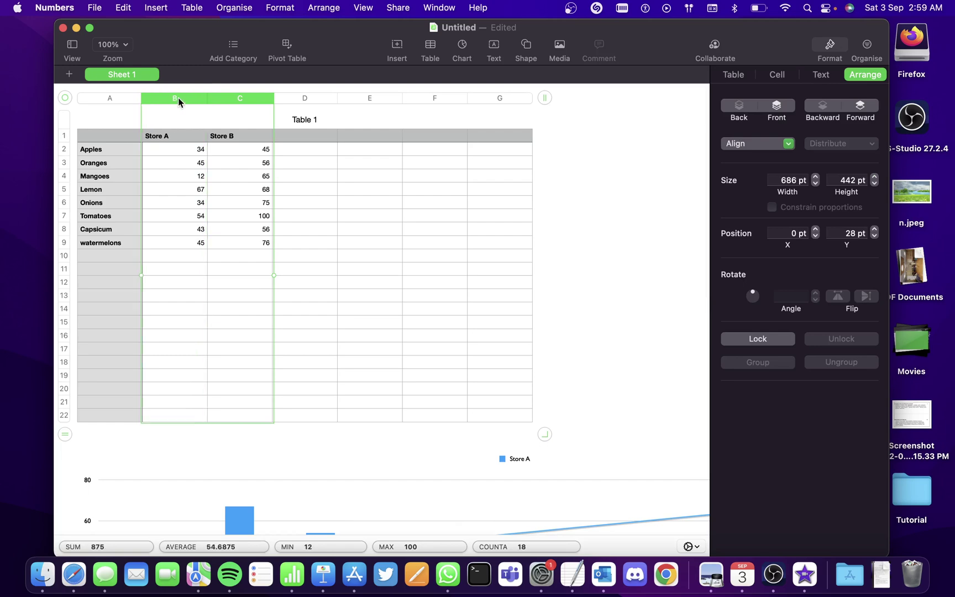
{"action": "left_click", "coordinate": [463, 48]}
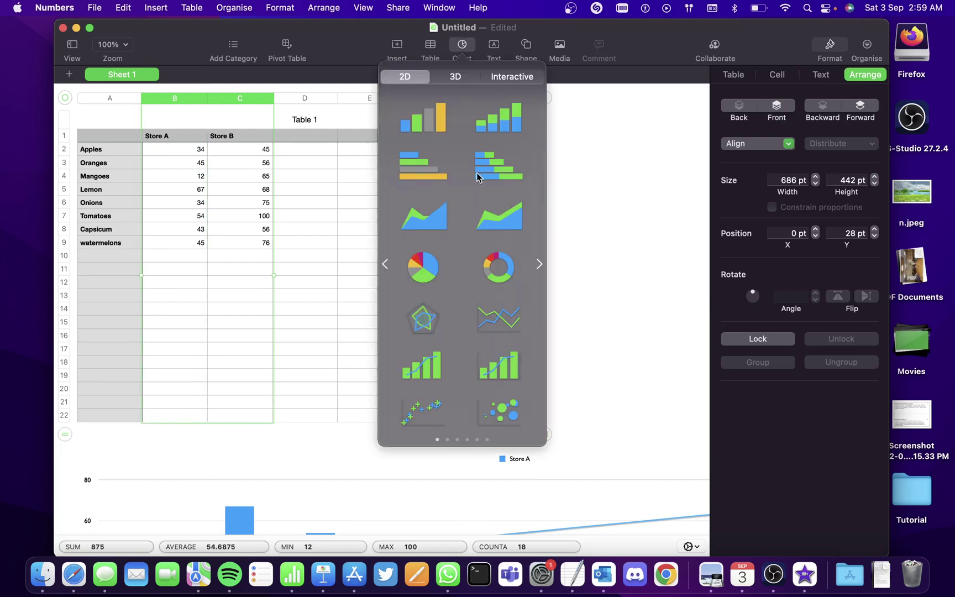
{"action": "left_click", "coordinate": [485, 314]}
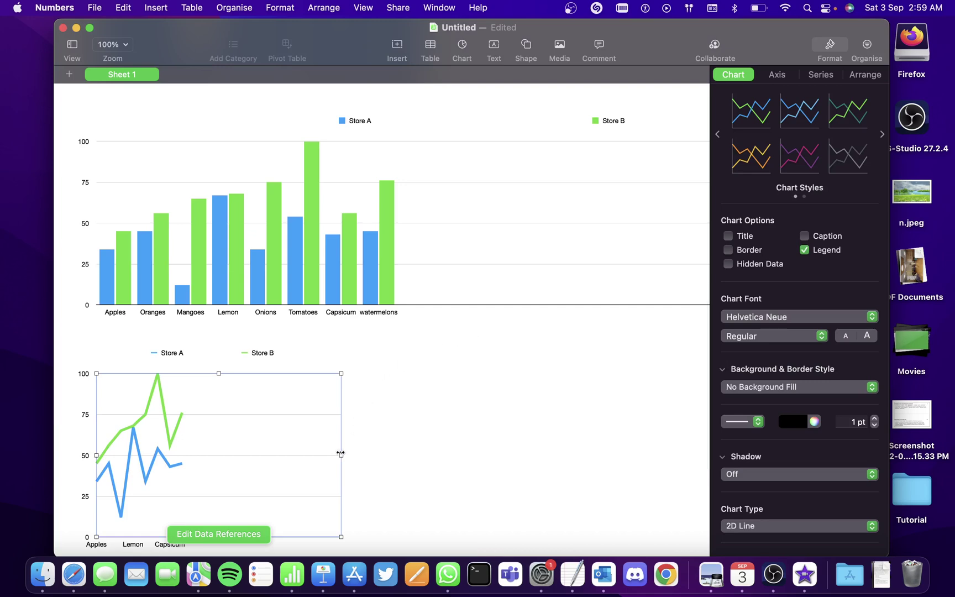
Drag the line chart's right handle outward to match the width of the bar charts.
{"action": "left_click_drag", "start_coordinate": [341, 454], "coordinate": [448, 450]}
{"action": "scroll", "coordinate": [418, 447], "scroll_direction": "left", "scroll_amount": 5}
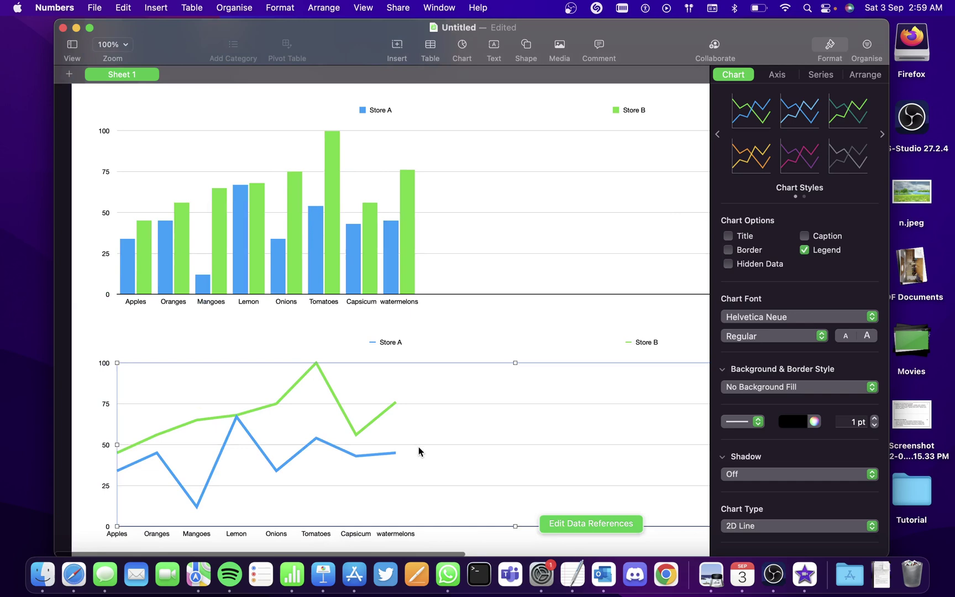
{"action": "scroll", "coordinate": [419, 447], "scroll_direction": "down", "scroll_amount": 3}
{"action": "scroll", "coordinate": [365, 389], "scroll_direction": "up", "scroll_amount": 5}
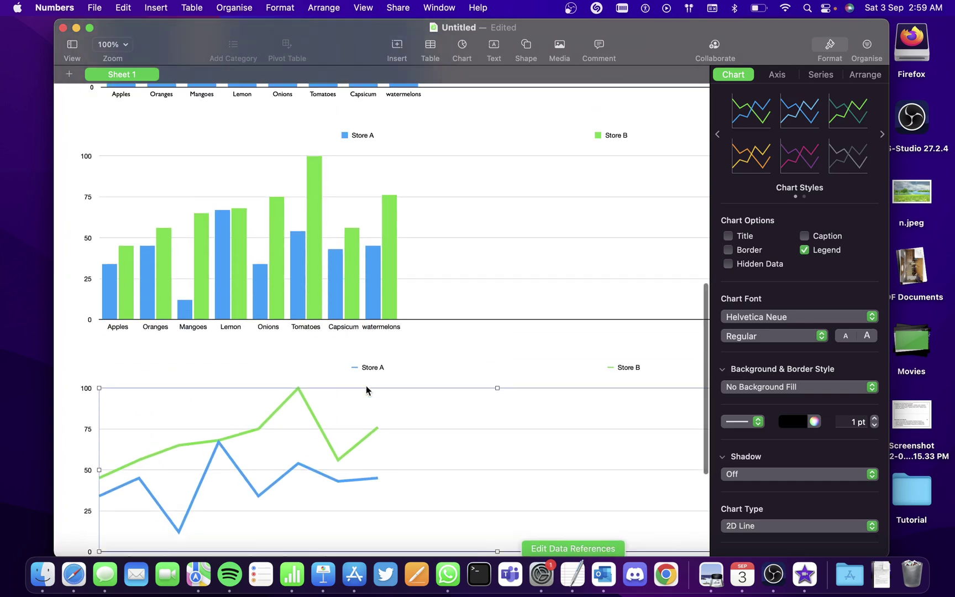
{"action": "scroll", "coordinate": [366, 389], "scroll_direction": "down", "scroll_amount": 2}
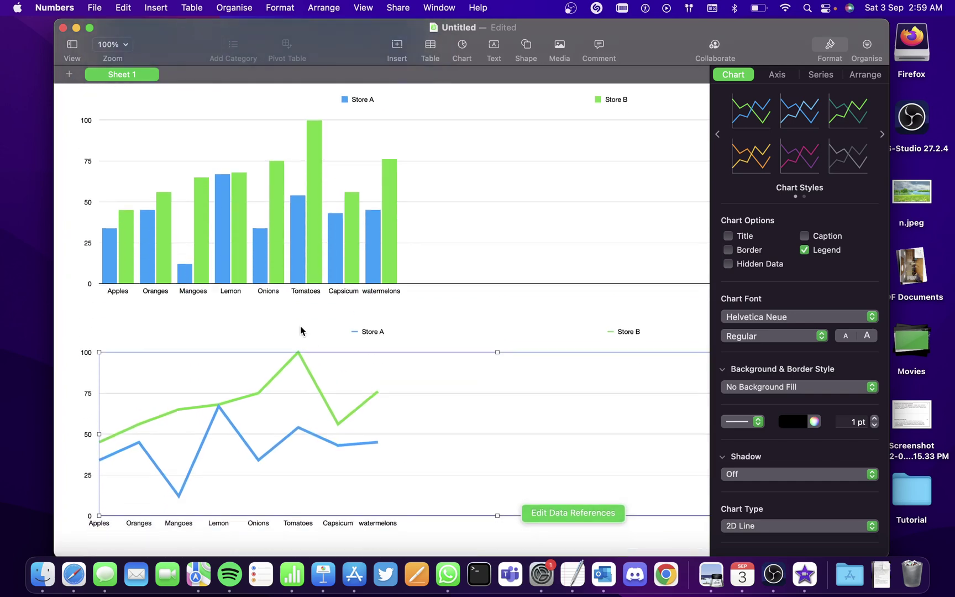
{"action": "scroll", "coordinate": [300, 330], "scroll_direction": "up", "scroll_amount": 4}
{"action": "scroll", "coordinate": [300, 330], "scroll_direction": "down", "scroll_amount": 4}
{"action": "scroll", "coordinate": [300, 330], "scroll_direction": "down", "scroll_amount": 3}
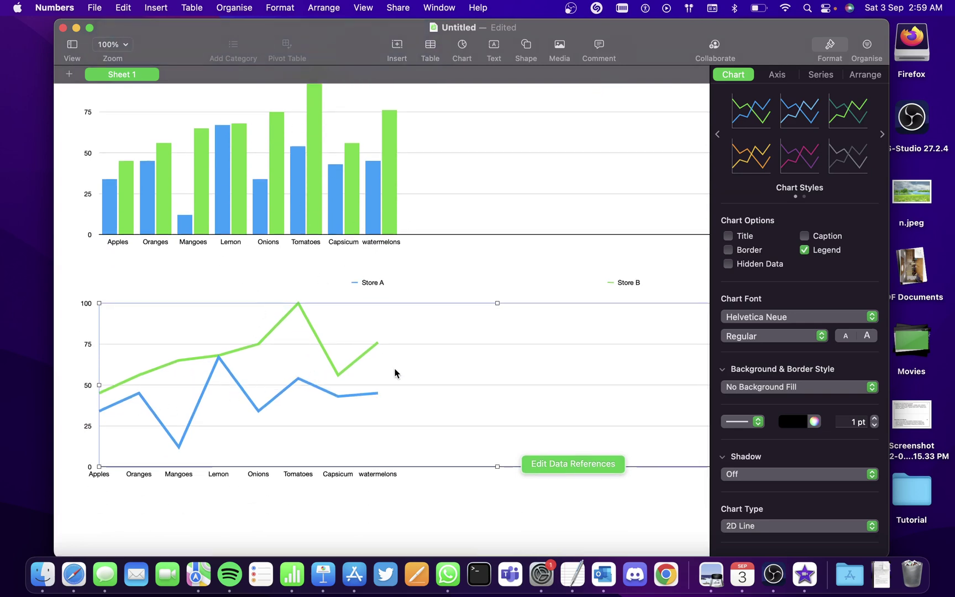
{"action": "scroll", "coordinate": [370, 365], "scroll_direction": "down", "scroll_amount": 2}
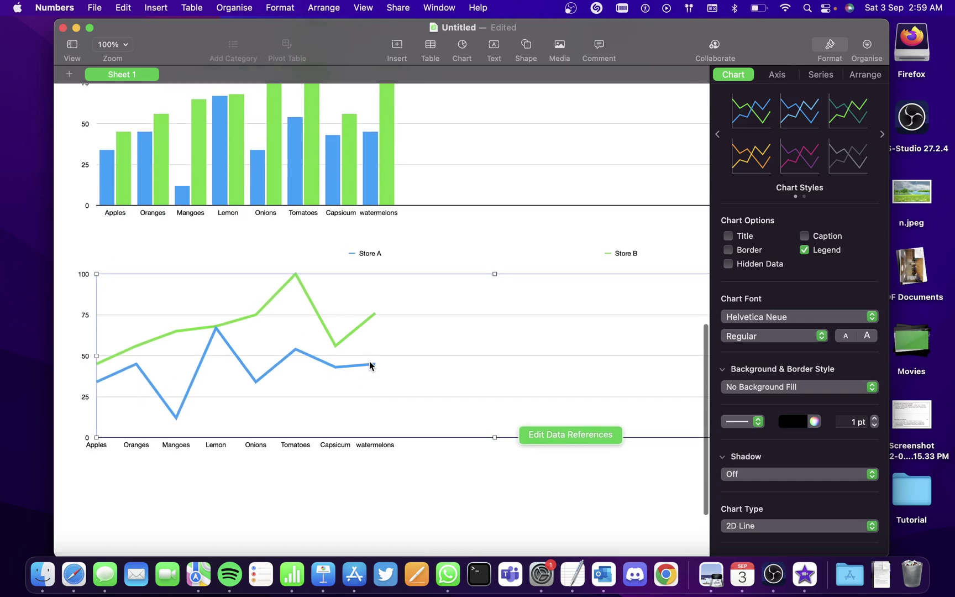
Set the line chart's series trendlines to Linear for both Store A and Store B.
{"action": "left_click", "coordinate": [820, 74]}
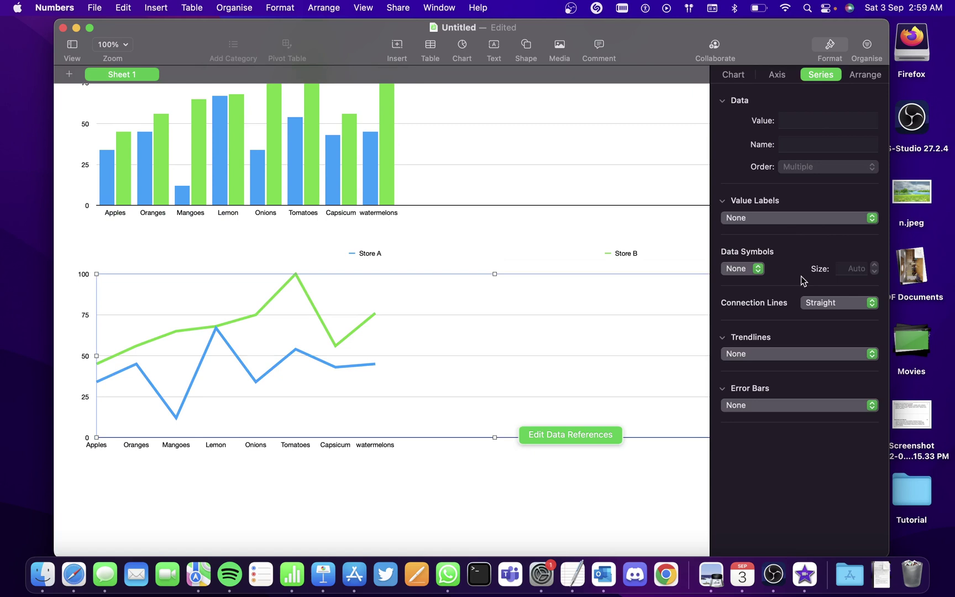
{"action": "left_click", "coordinate": [803, 353]}
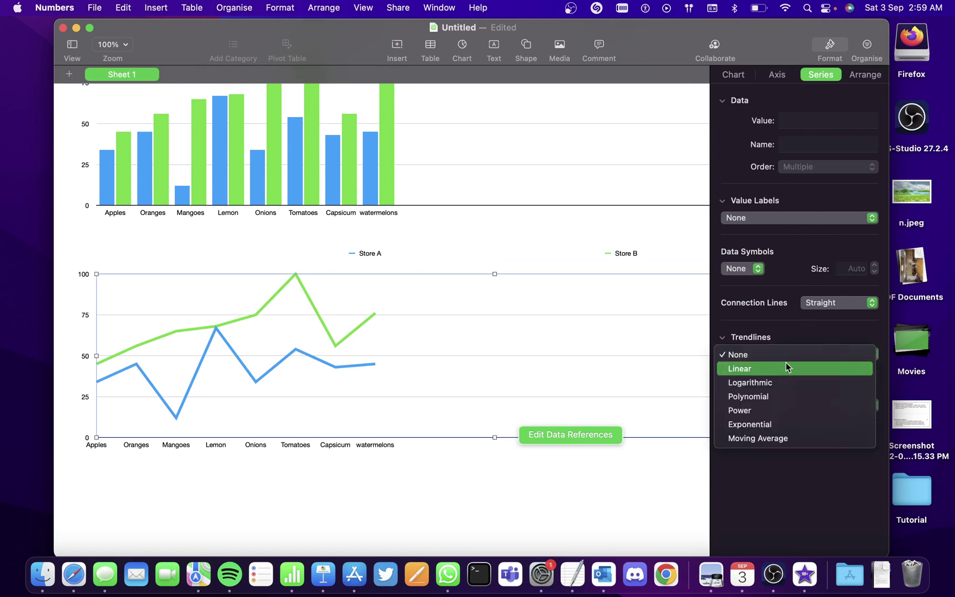
{"action": "left_click", "coordinate": [781, 369]}
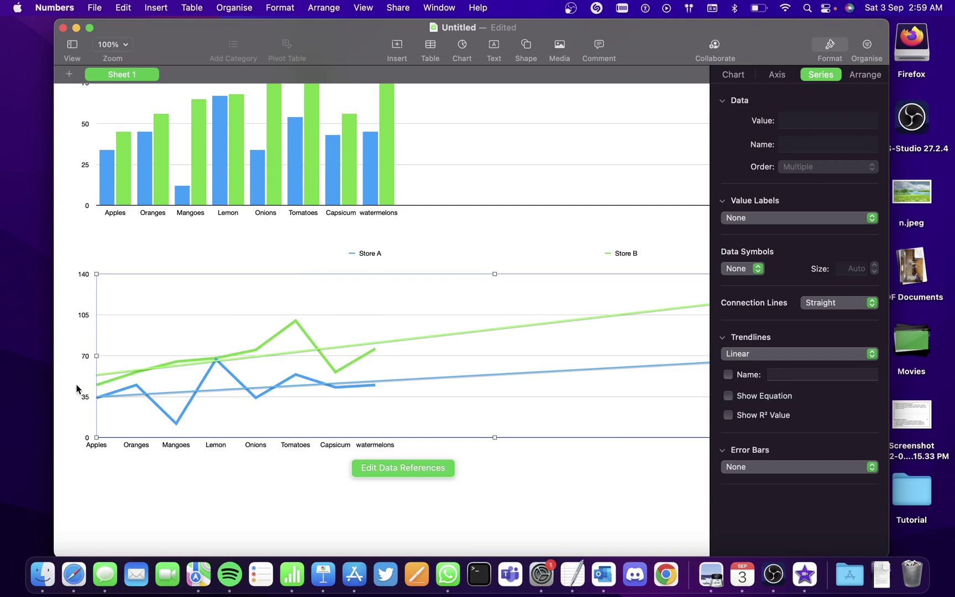
{"action": "scroll", "coordinate": [475, 258], "scroll_direction": "up", "scroll_amount": 10}
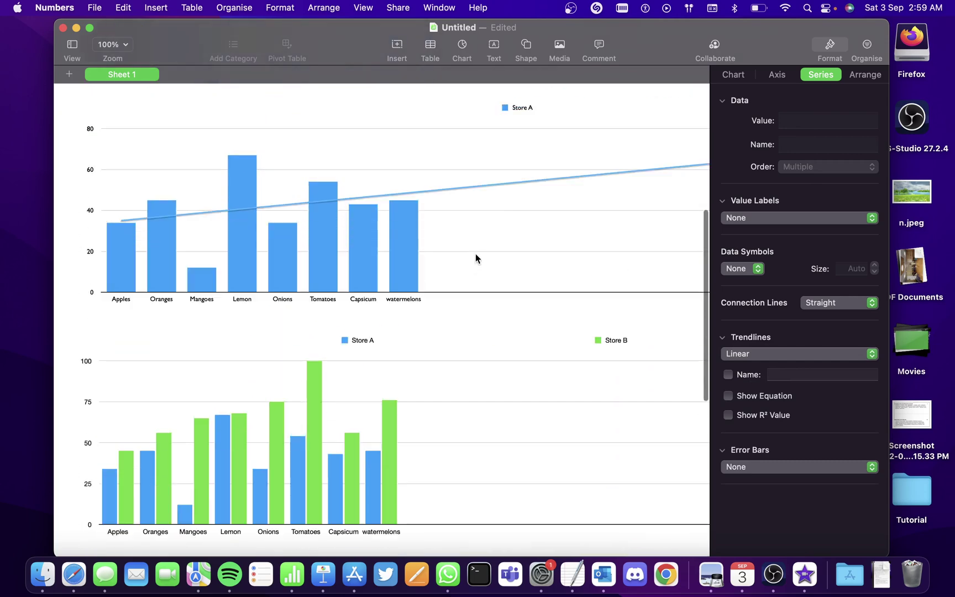
{"action": "scroll", "coordinate": [475, 258], "scroll_direction": "down", "scroll_amount": 12}
{"action": "scroll", "coordinate": [475, 258], "scroll_direction": "down", "scroll_amount": 2}
{"action": "scroll", "coordinate": [475, 258], "scroll_direction": "up", "scroll_amount": 10}
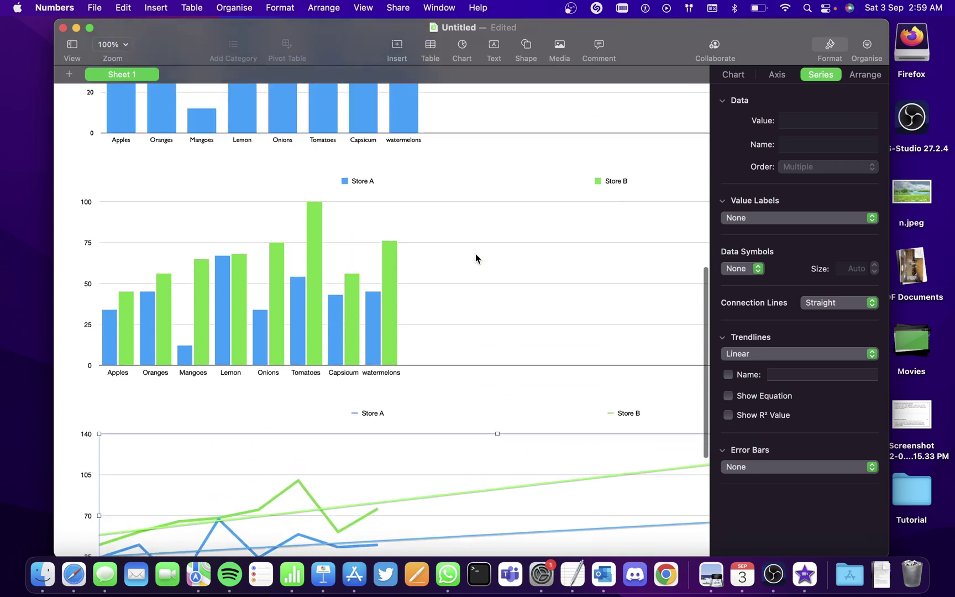
{"action": "scroll", "coordinate": [475, 258], "scroll_direction": "right", "scroll_amount": 3}
{"action": "scroll", "coordinate": [475, 254], "scroll_direction": "left", "scroll_amount": 3}
{"action": "scroll", "coordinate": [475, 254], "scroll_direction": "up", "scroll_amount": 15}
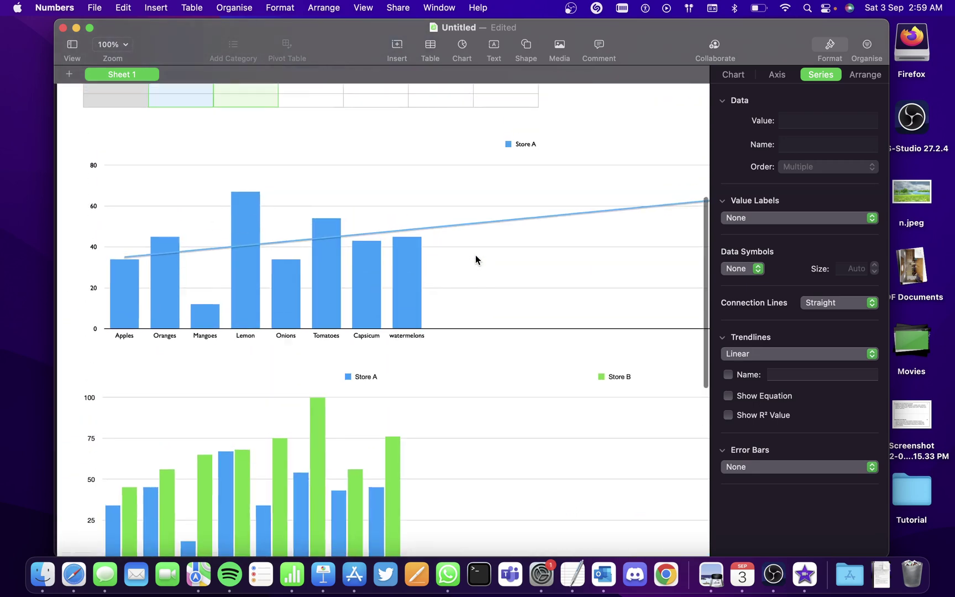
{"action": "scroll", "coordinate": [475, 255], "scroll_direction": "down", "scroll_amount": 15}
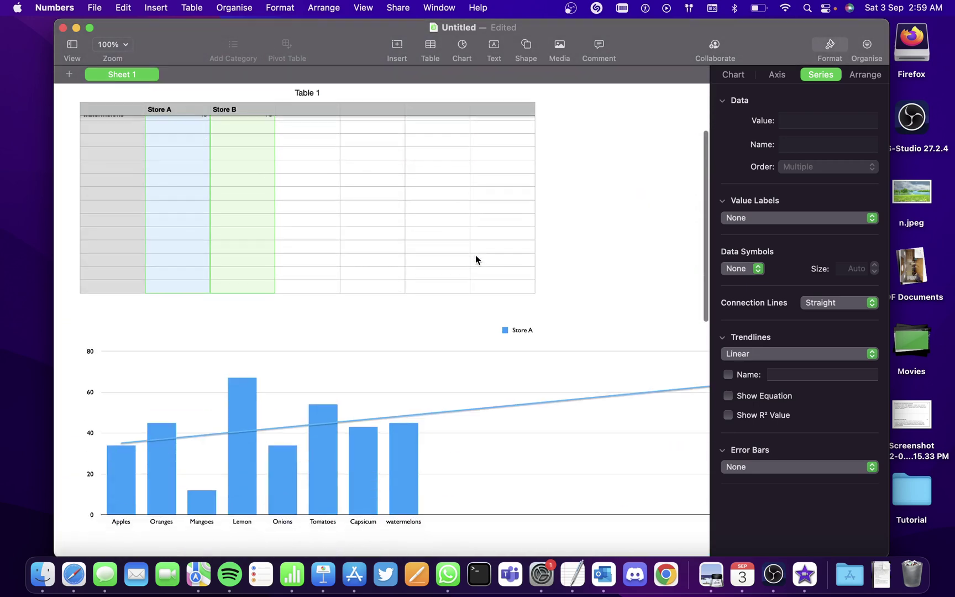
{"action": "scroll", "coordinate": [475, 258], "scroll_direction": "down", "scroll_amount": 4}
{"action": "scroll", "coordinate": [475, 258], "scroll_direction": "up", "scroll_amount": 15}
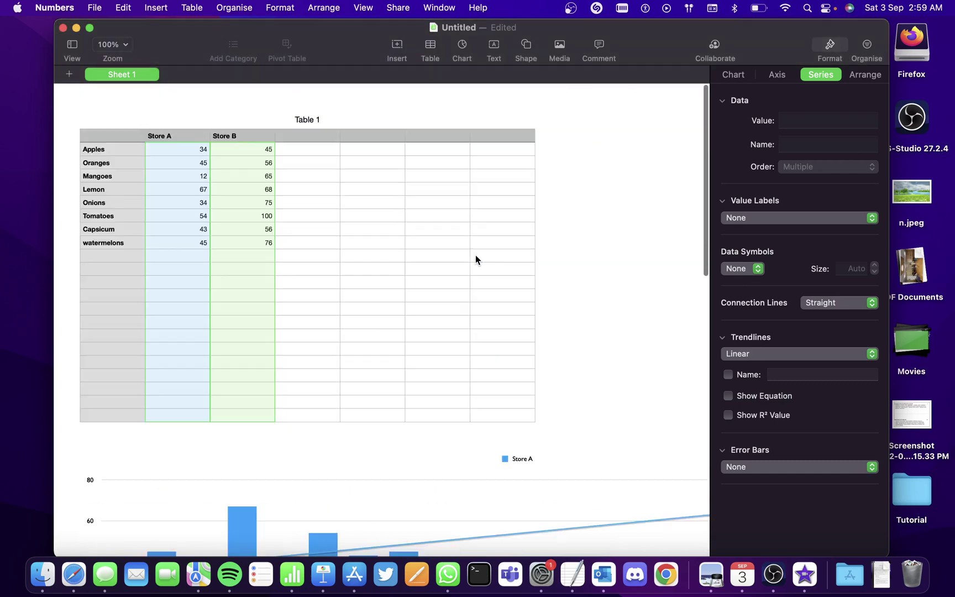